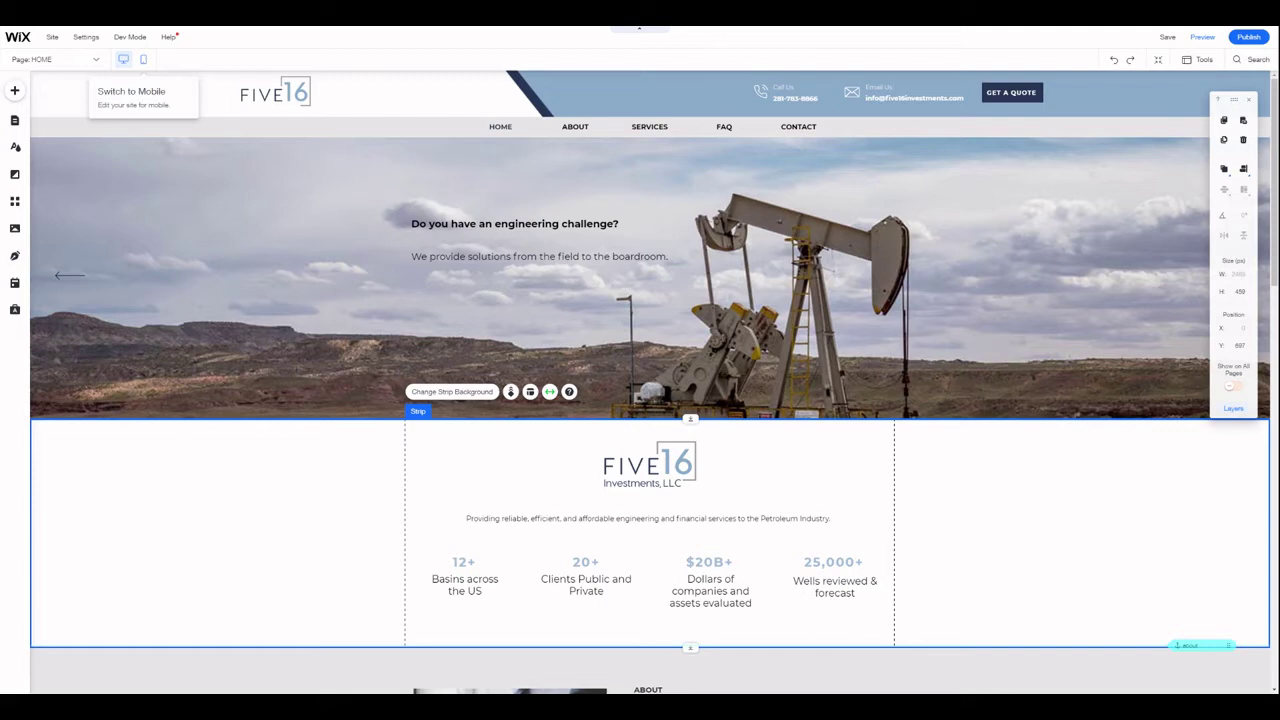
# Step: Select the home page header slideshow in desktop view and bring up its third slide
pyautogui.click(200, 182)
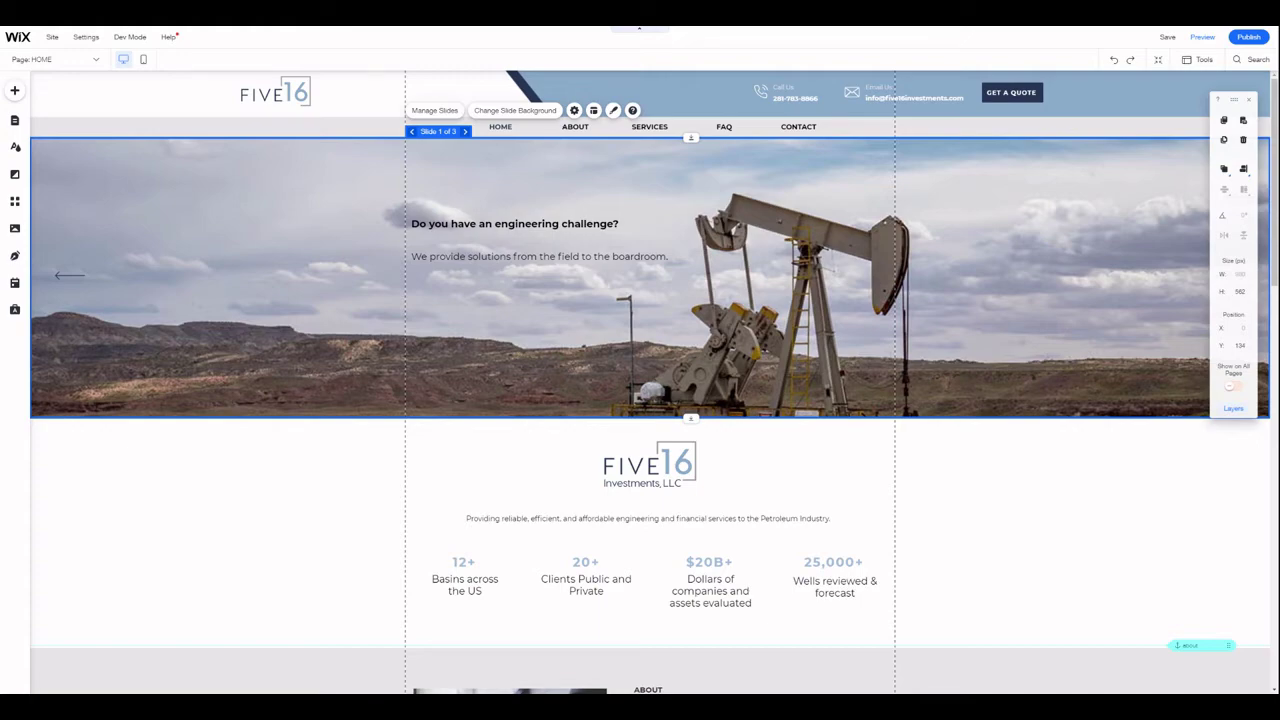
pyautogui.click(465, 131)
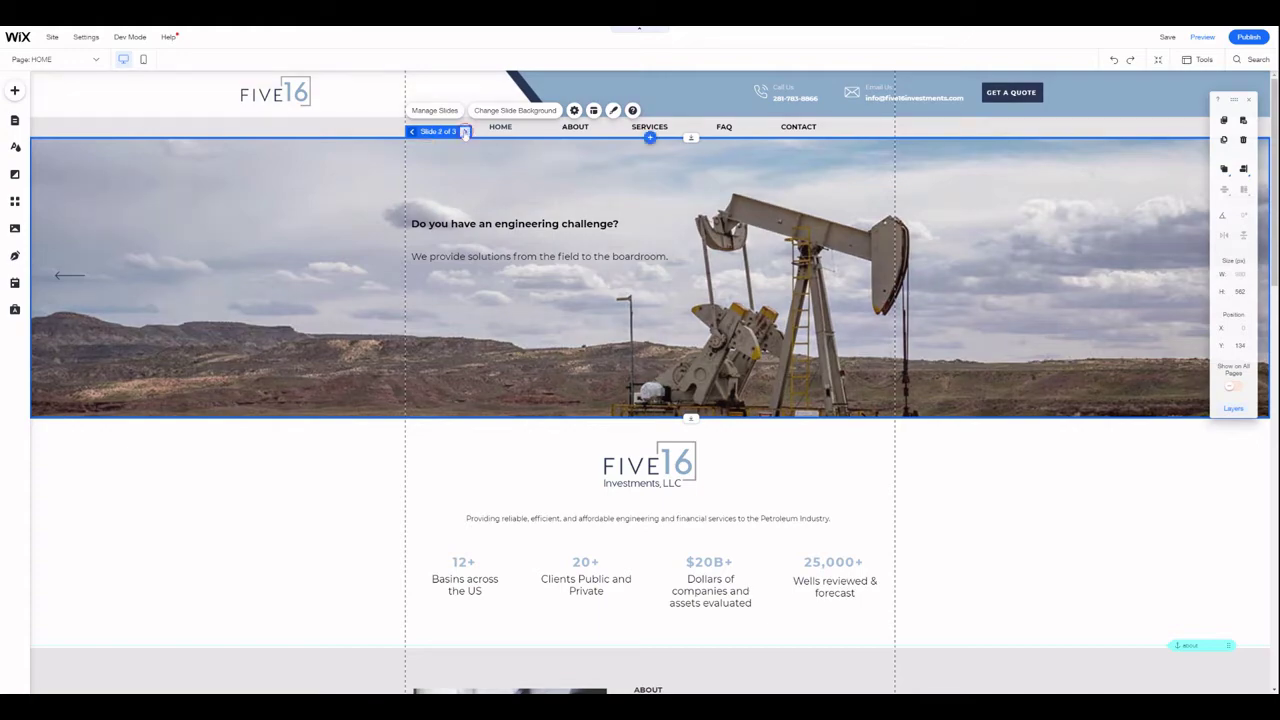
pyautogui.click(465, 131)
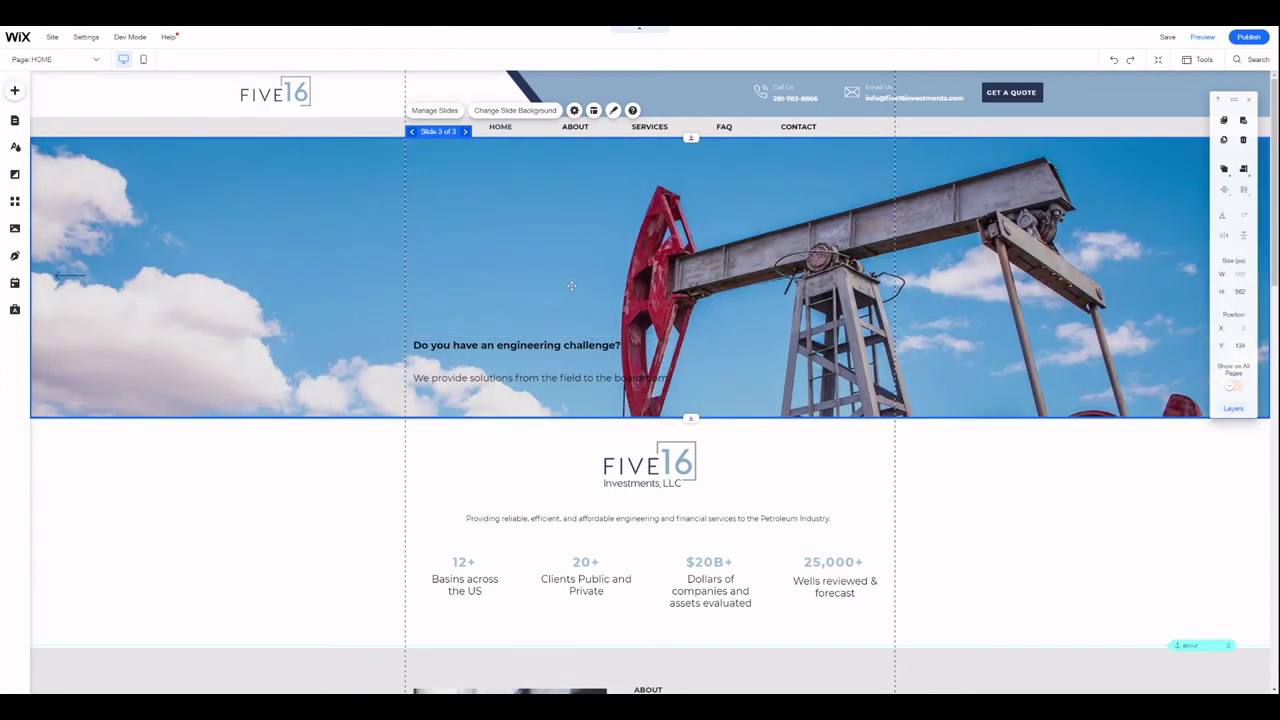
# Step: Switch to the mobile version of the home page, preview the slideshow's third slide there, and return to editing
pyautogui.click(144, 60)
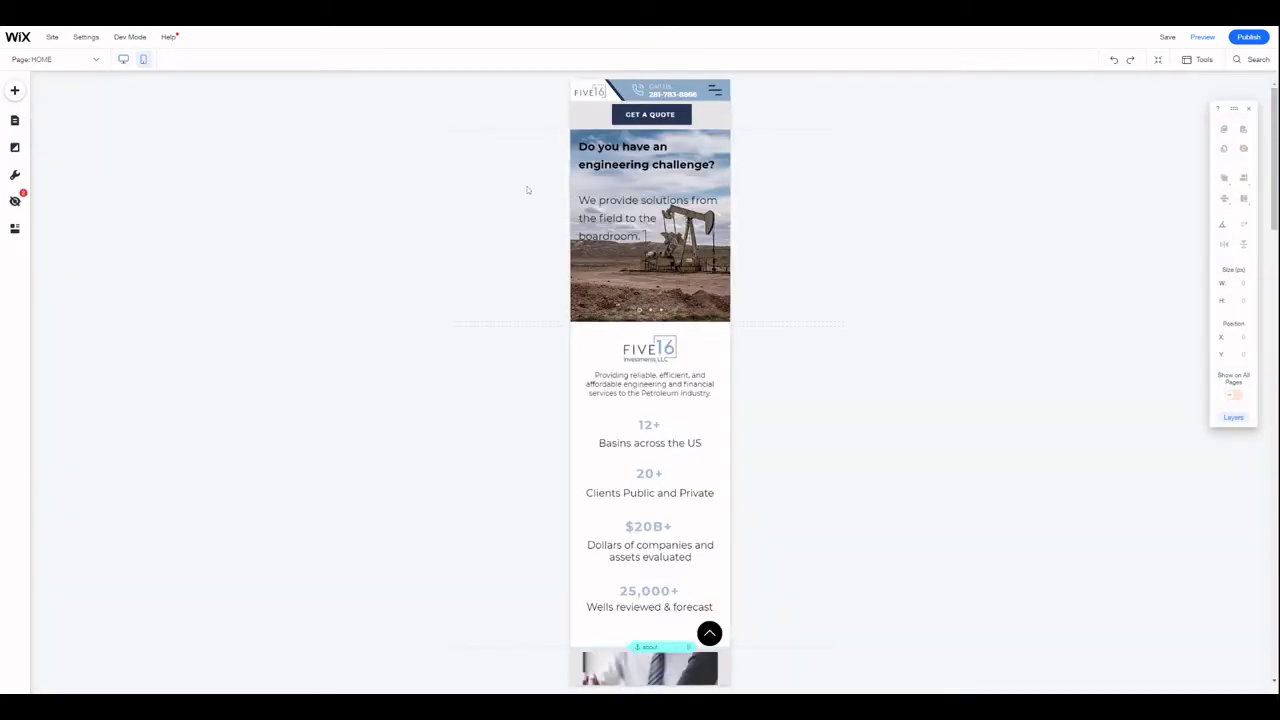
pyautogui.click(644, 235)
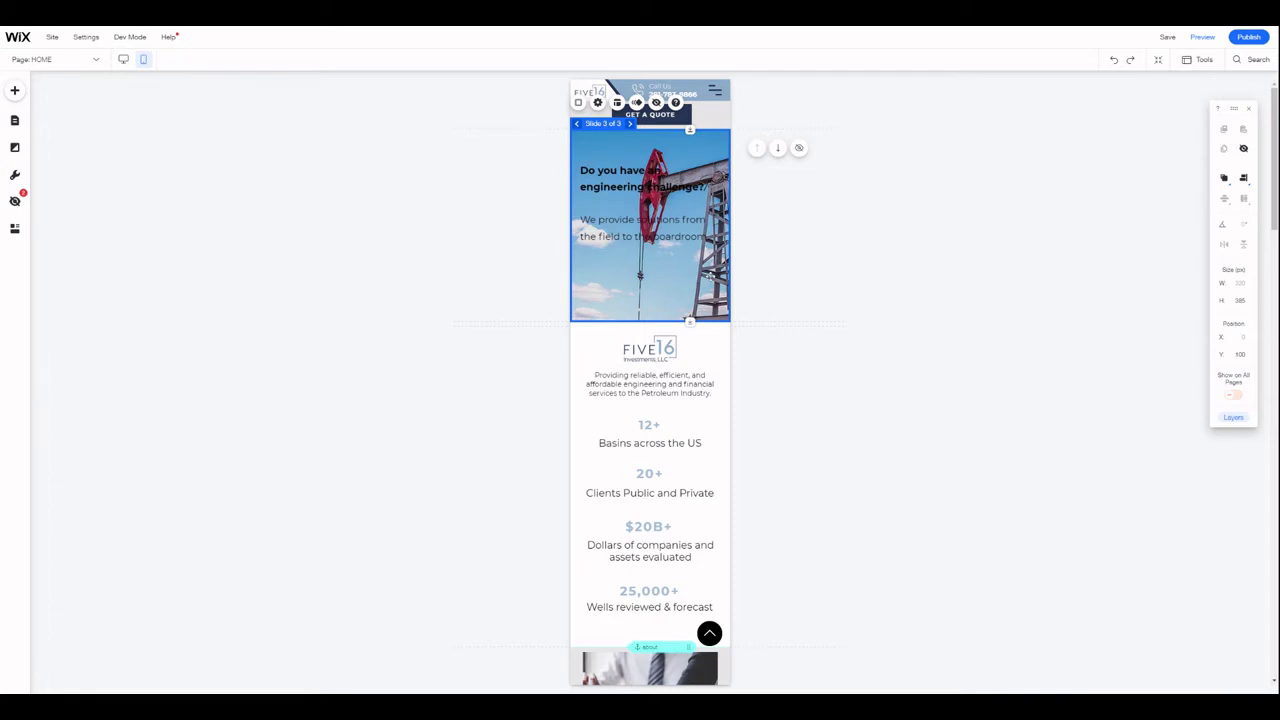
pyautogui.click(1202, 37)
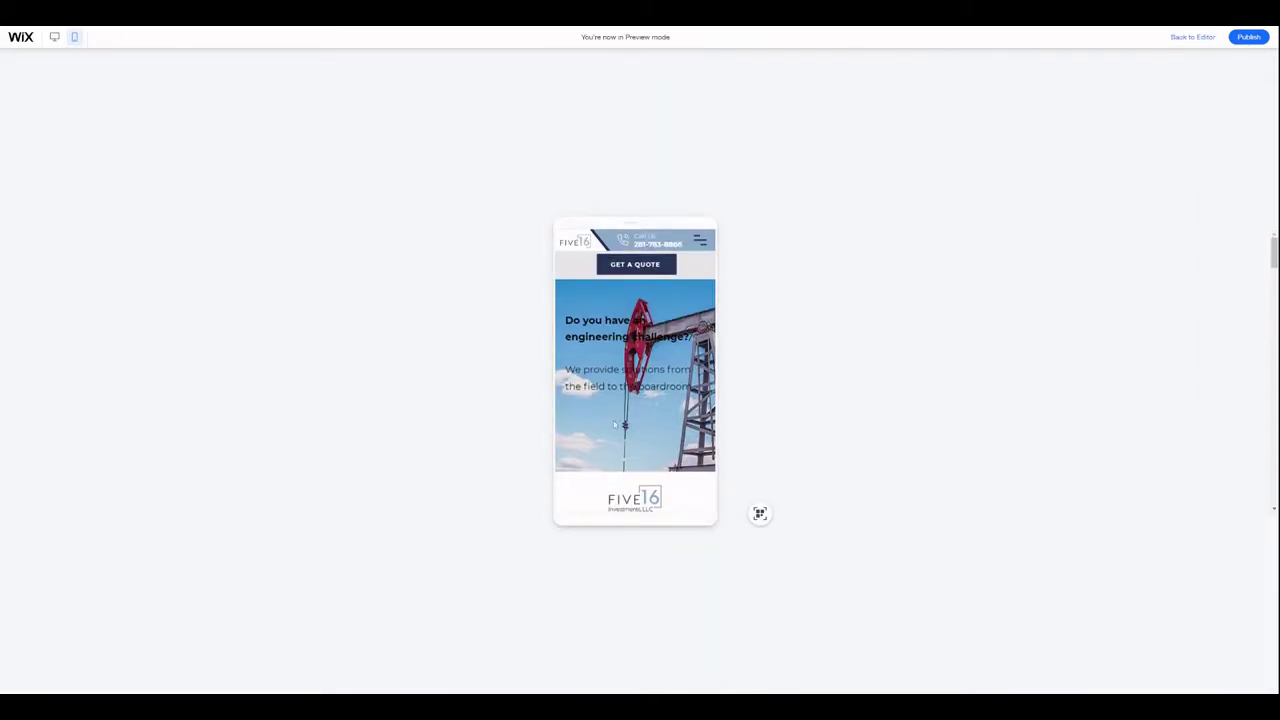
pyautogui.scroll(-3, 615, 424)
pyautogui.scroll(3, 618, 415)
pyautogui.click(1192, 38)
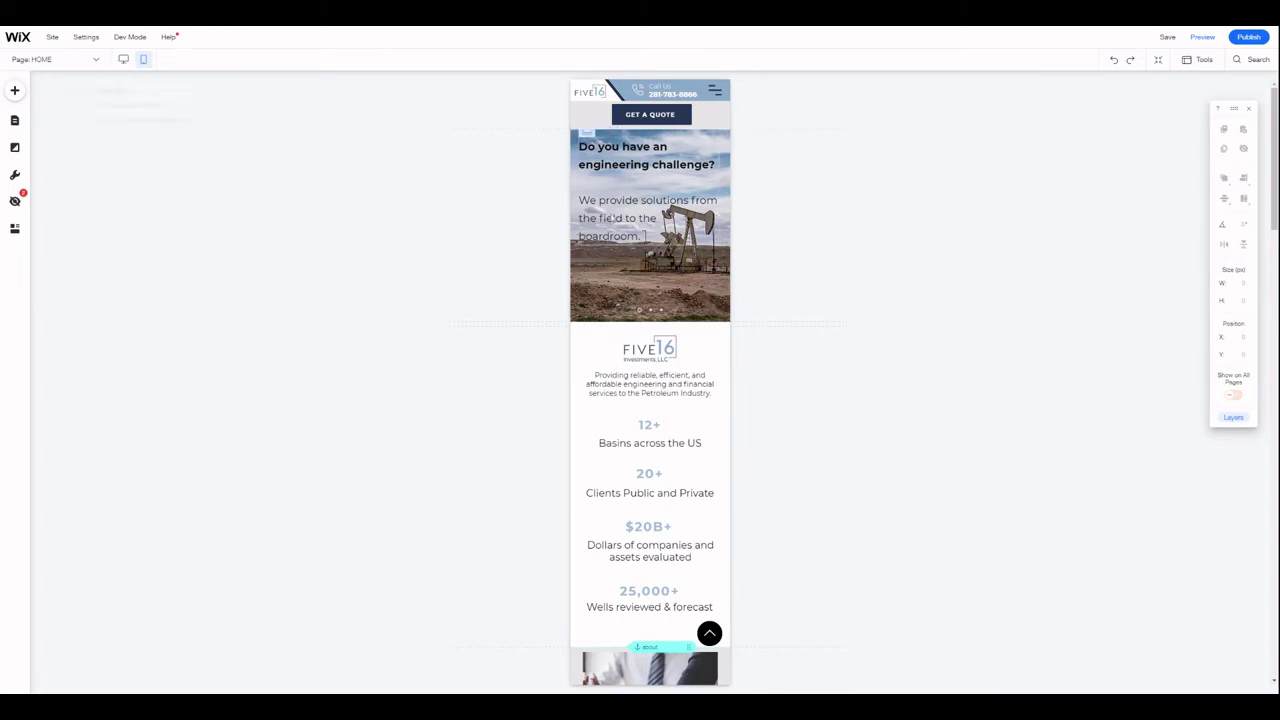
# Step: Examine the mobile slideshow's autoplay, transition and layout options
pyautogui.click(612, 217)
pyautogui.click(597, 103)
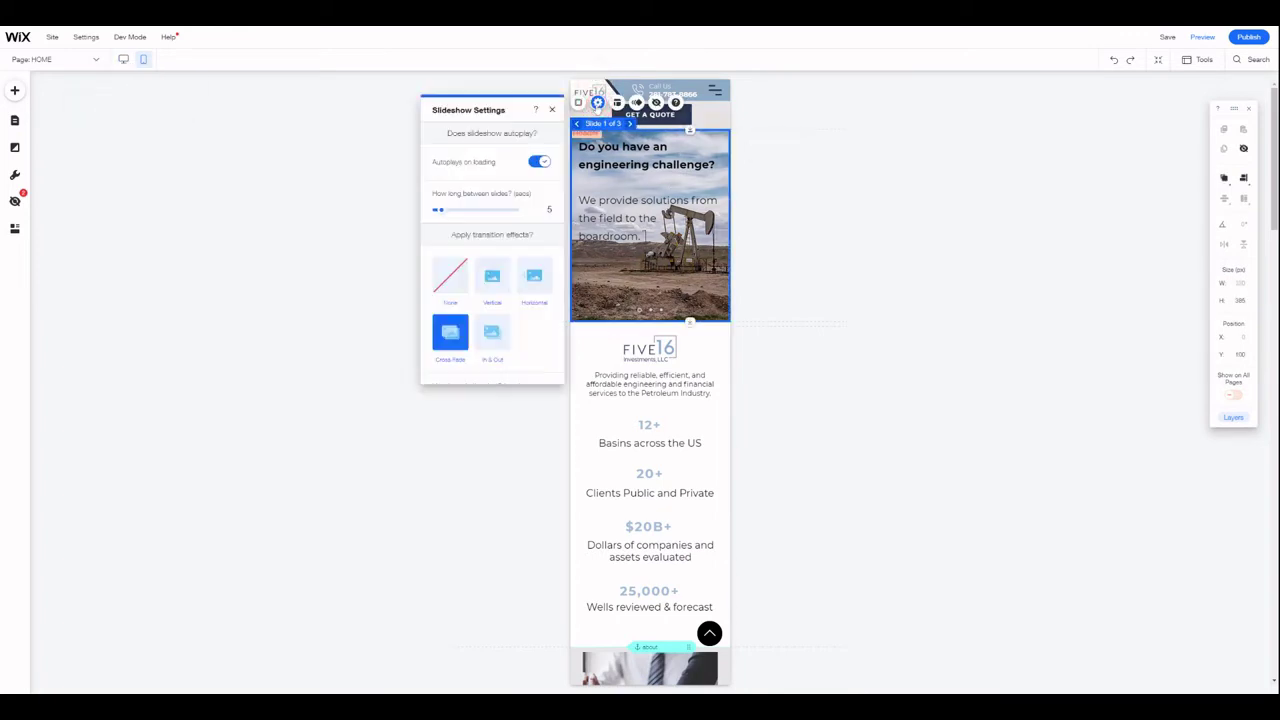
pyautogui.scroll(-3, 496, 256)
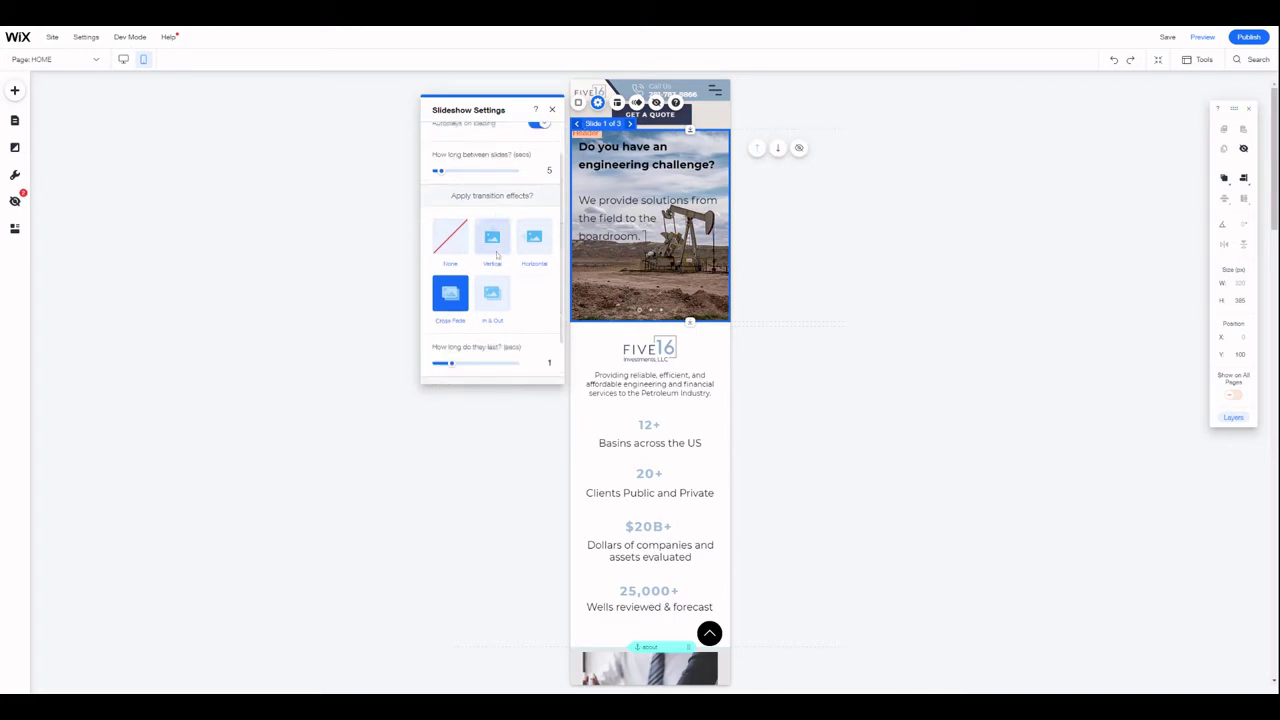
pyautogui.scroll(3, 505, 225)
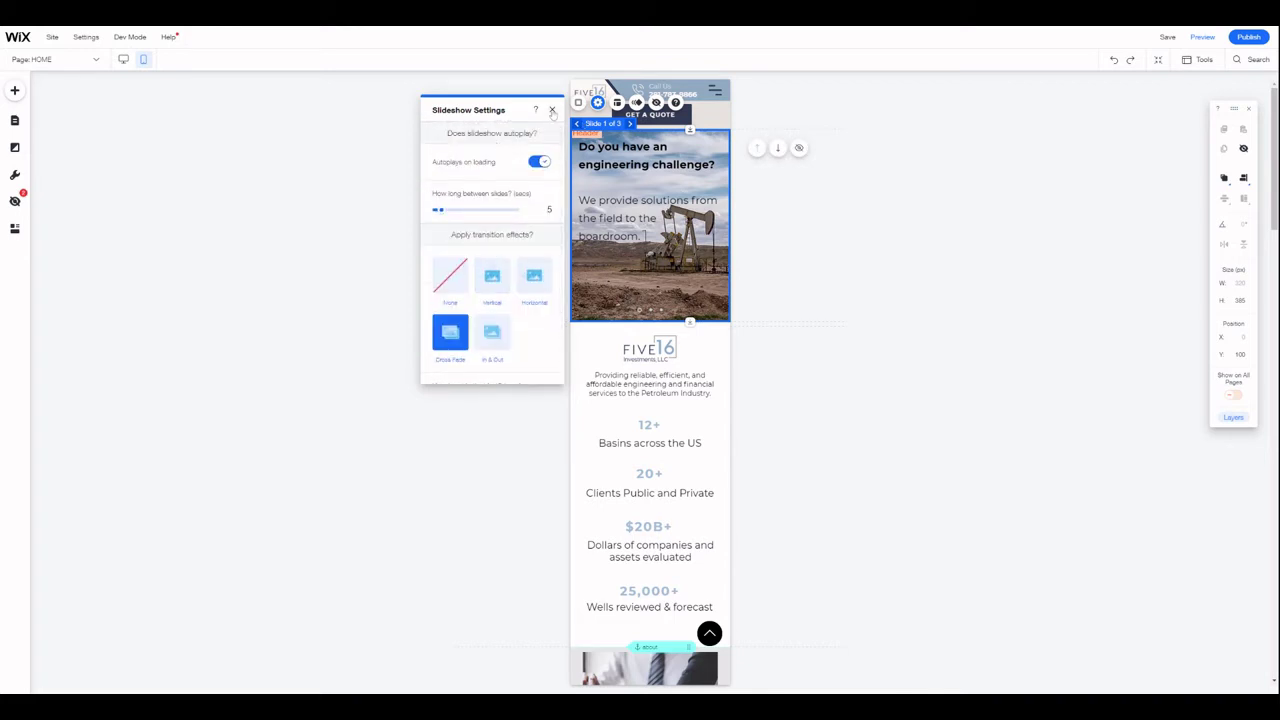
pyautogui.click(617, 102)
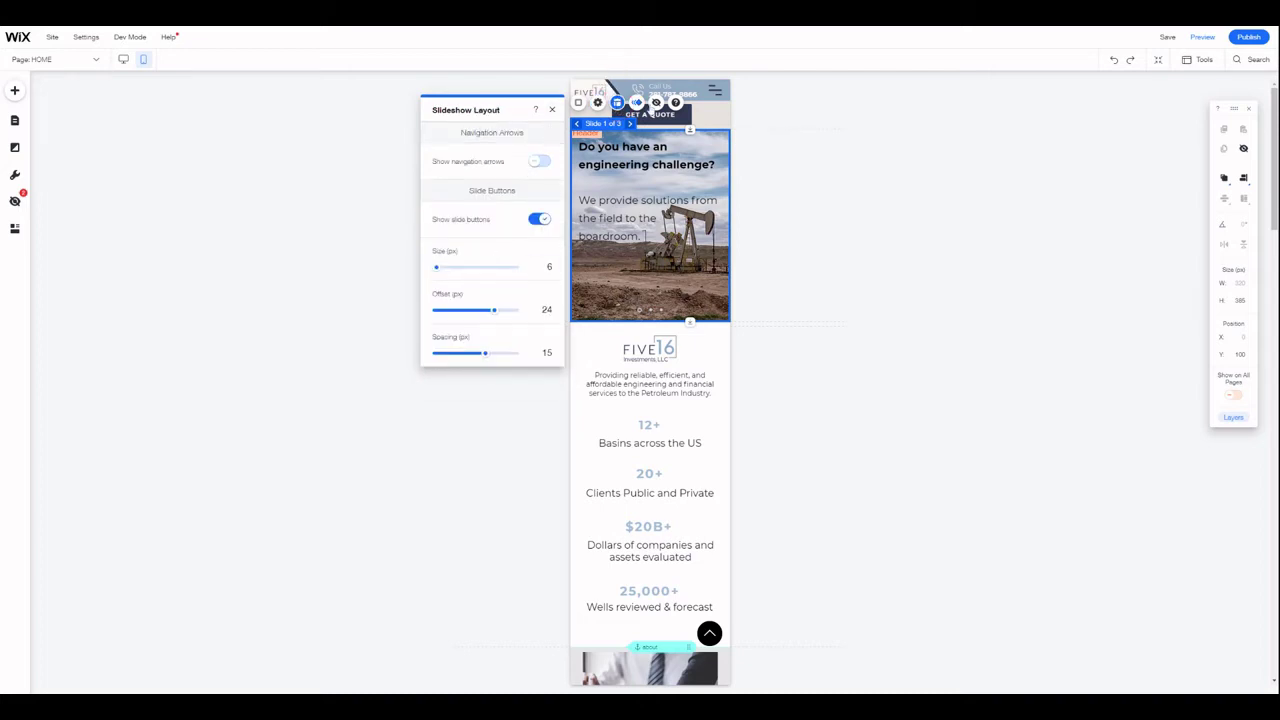
pyautogui.click(598, 103)
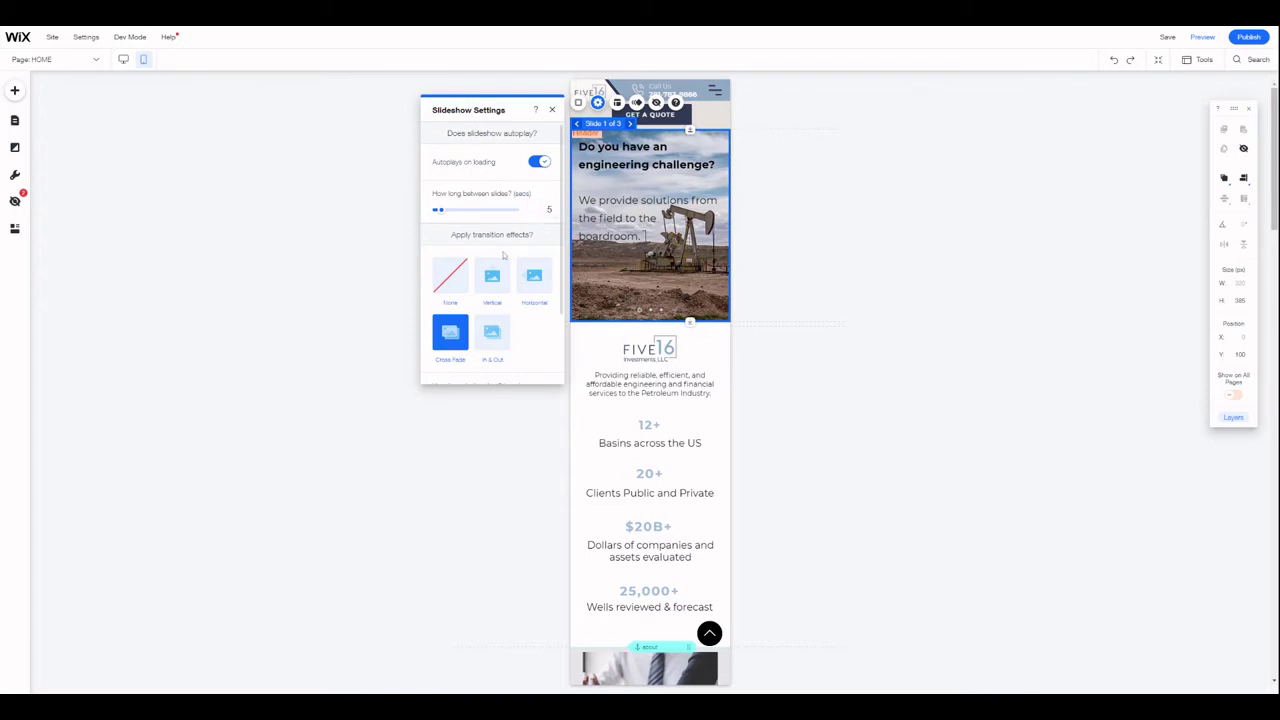
pyautogui.click(551, 110)
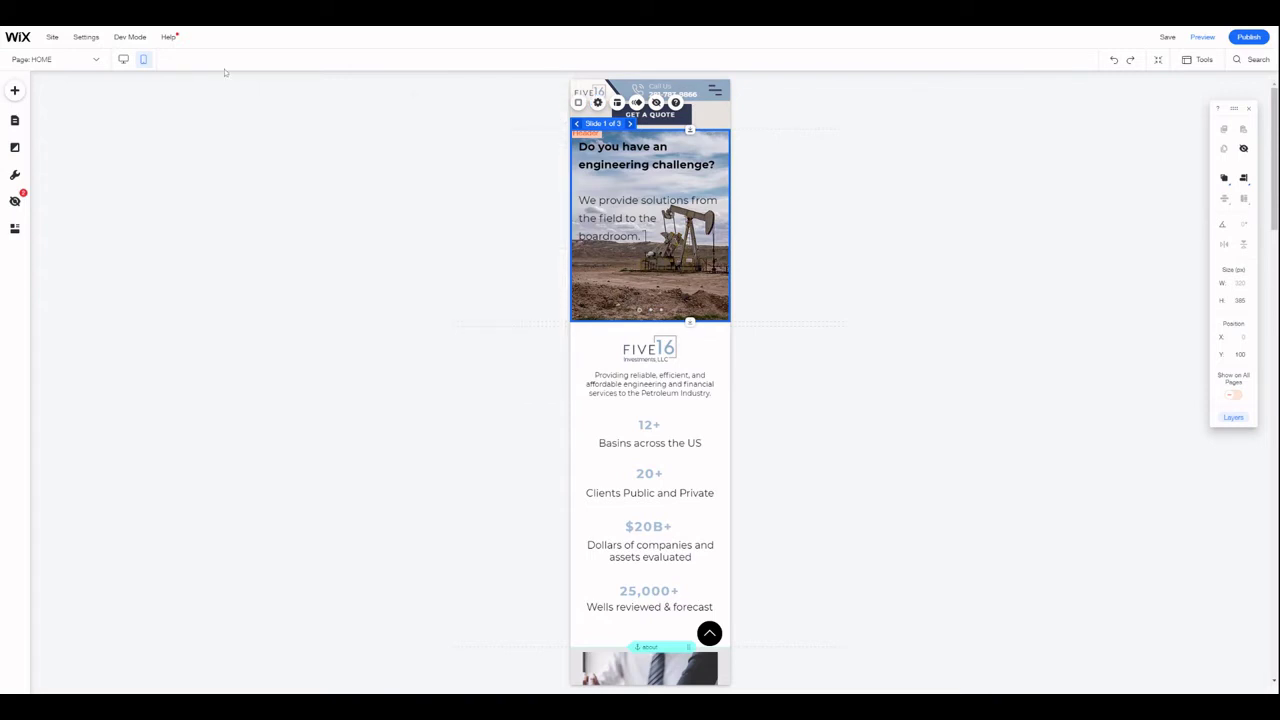
# Step: Return to the desktop version, show the header slideshow's third slide, and examine the slideshow's autoplay and transition settings
pyautogui.click(123, 60)
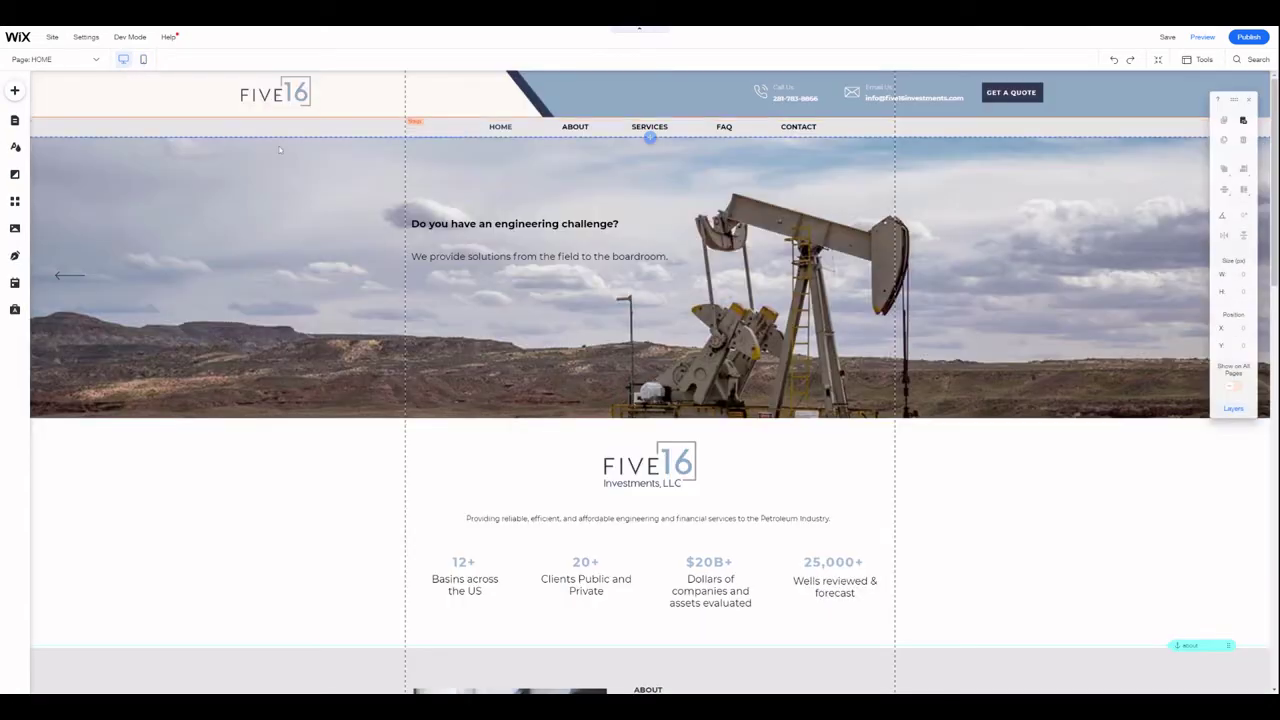
pyautogui.click(286, 177)
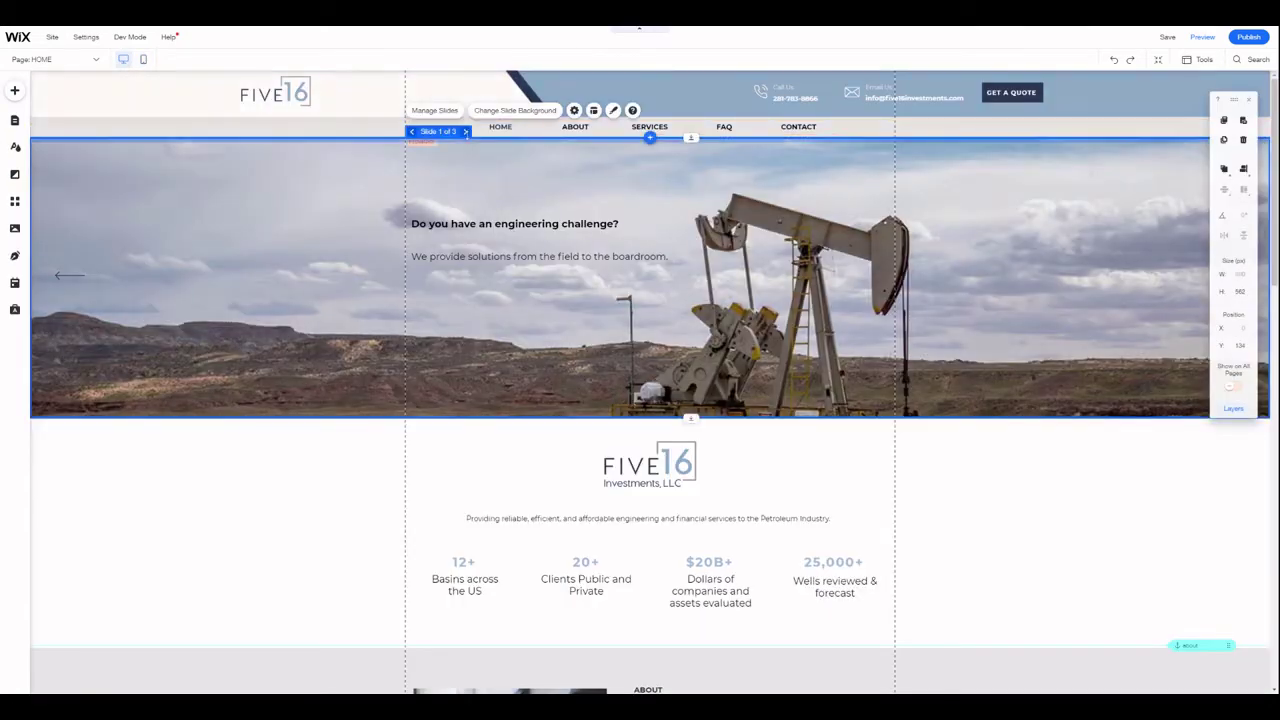
pyautogui.click(465, 131)
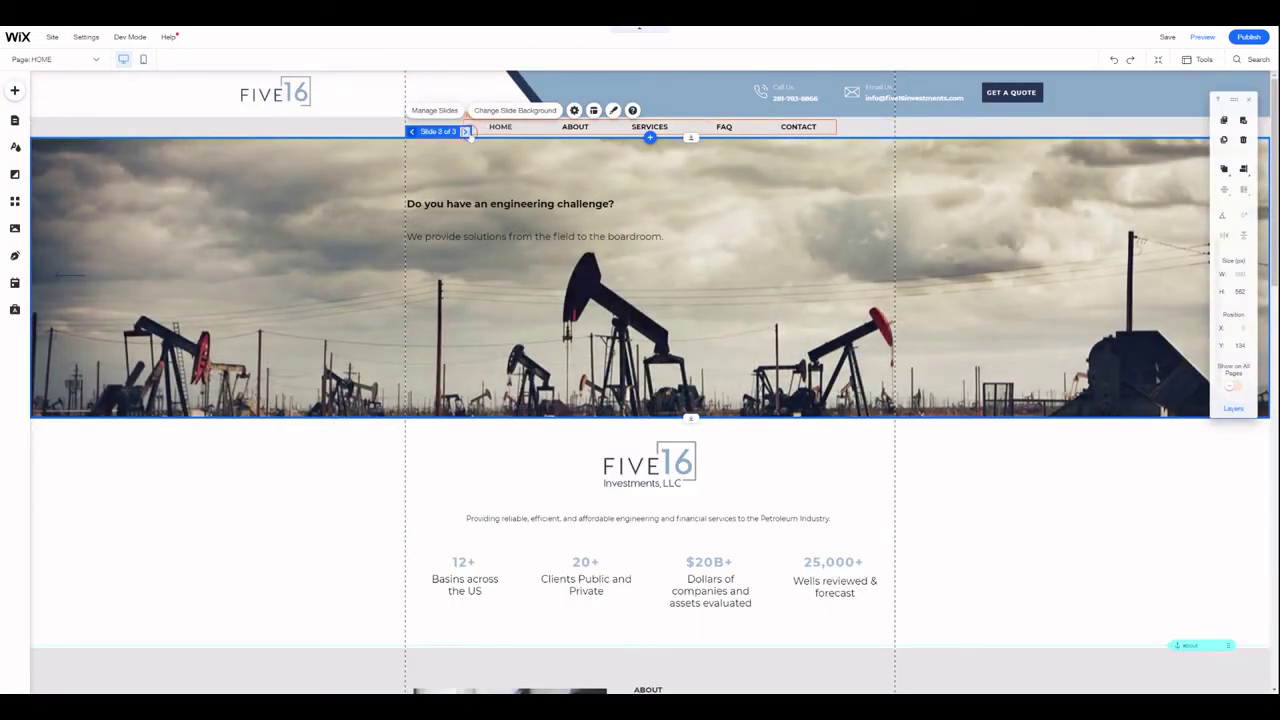
pyautogui.click(466, 131)
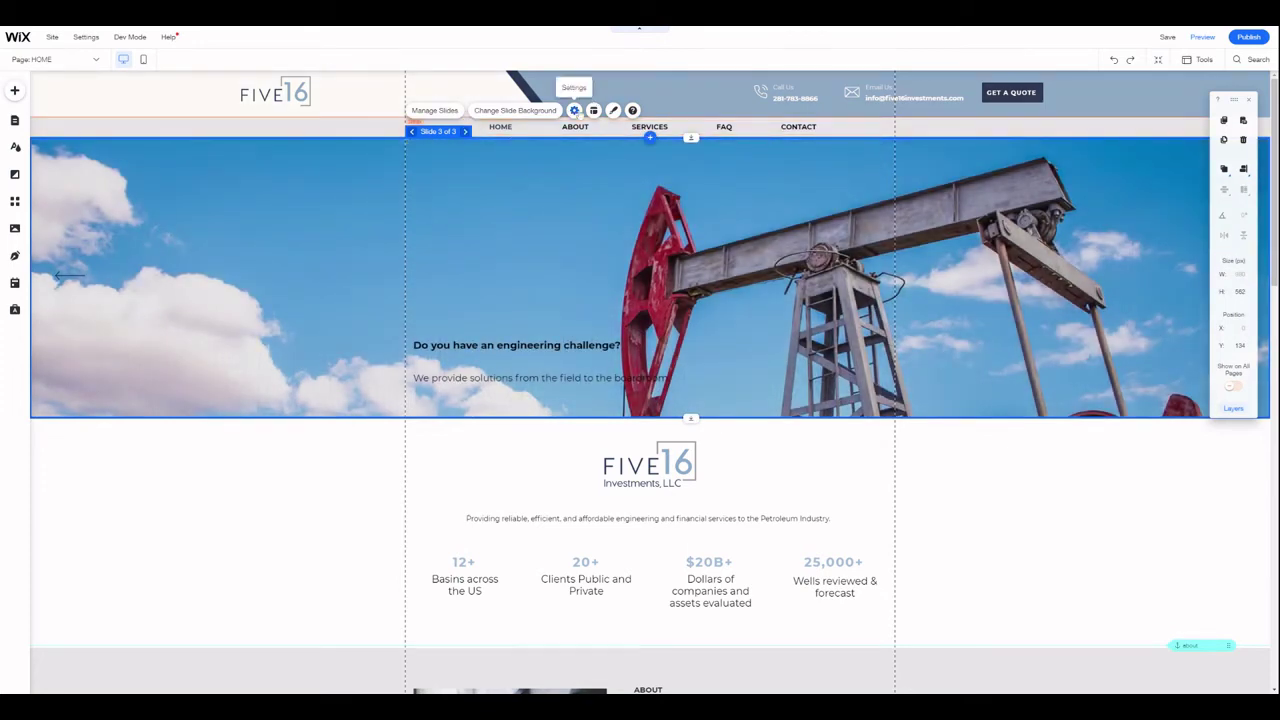
pyautogui.click(574, 110)
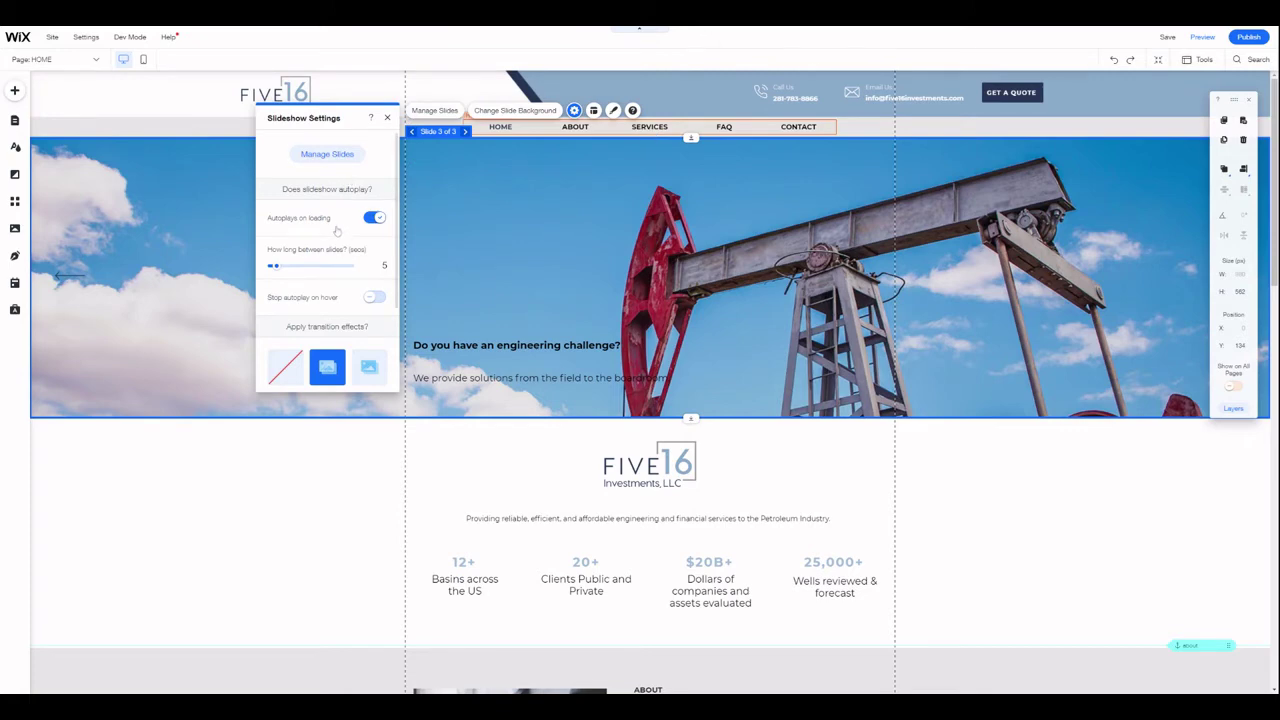
pyautogui.scroll(-2, 337, 231)
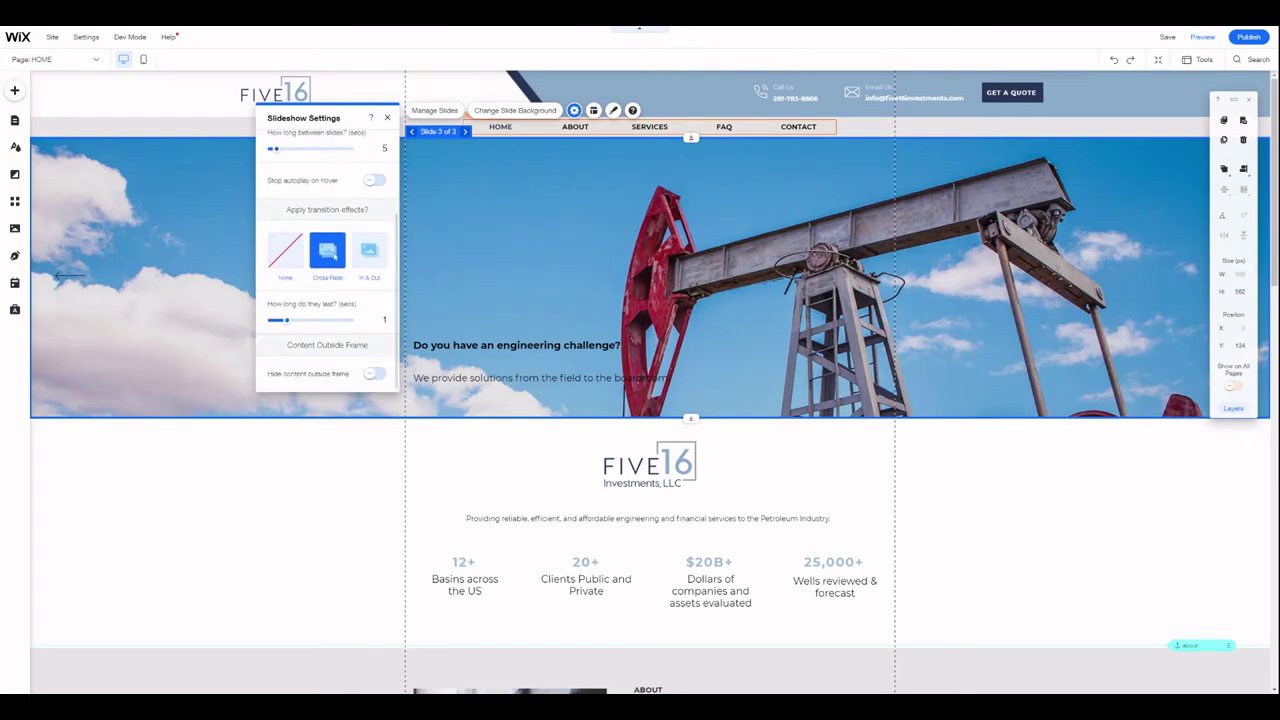
pyautogui.scroll(2, 333, 257)
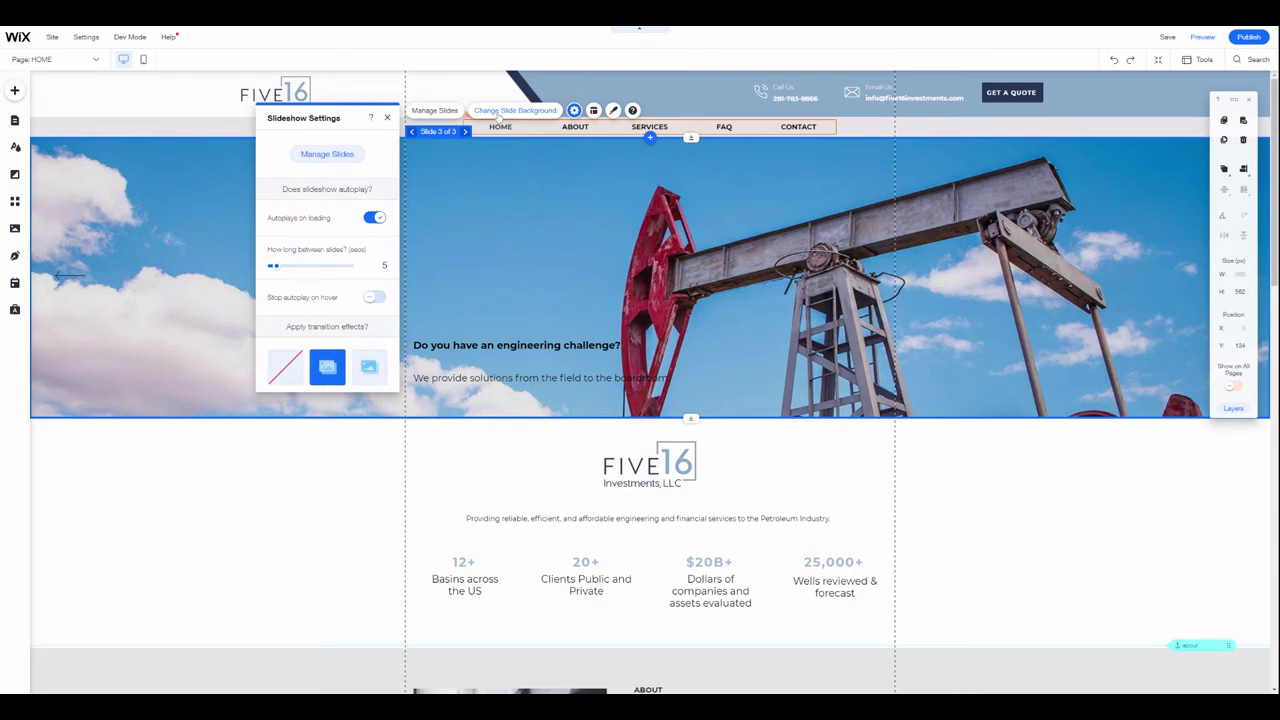
# Step: Try several positions for the third slide's background image in its image settings and set it to bottom center
pyautogui.click(499, 112)
pyautogui.click(334, 168)
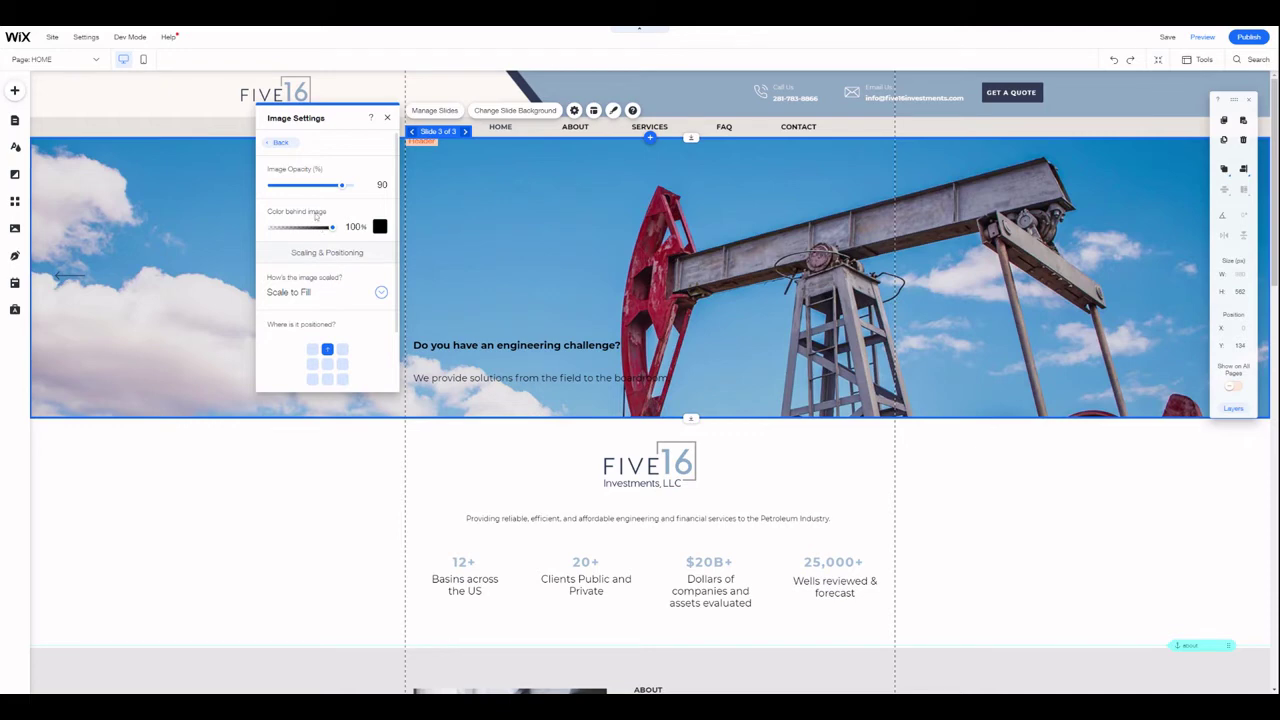
pyautogui.scroll(-2, 322, 288)
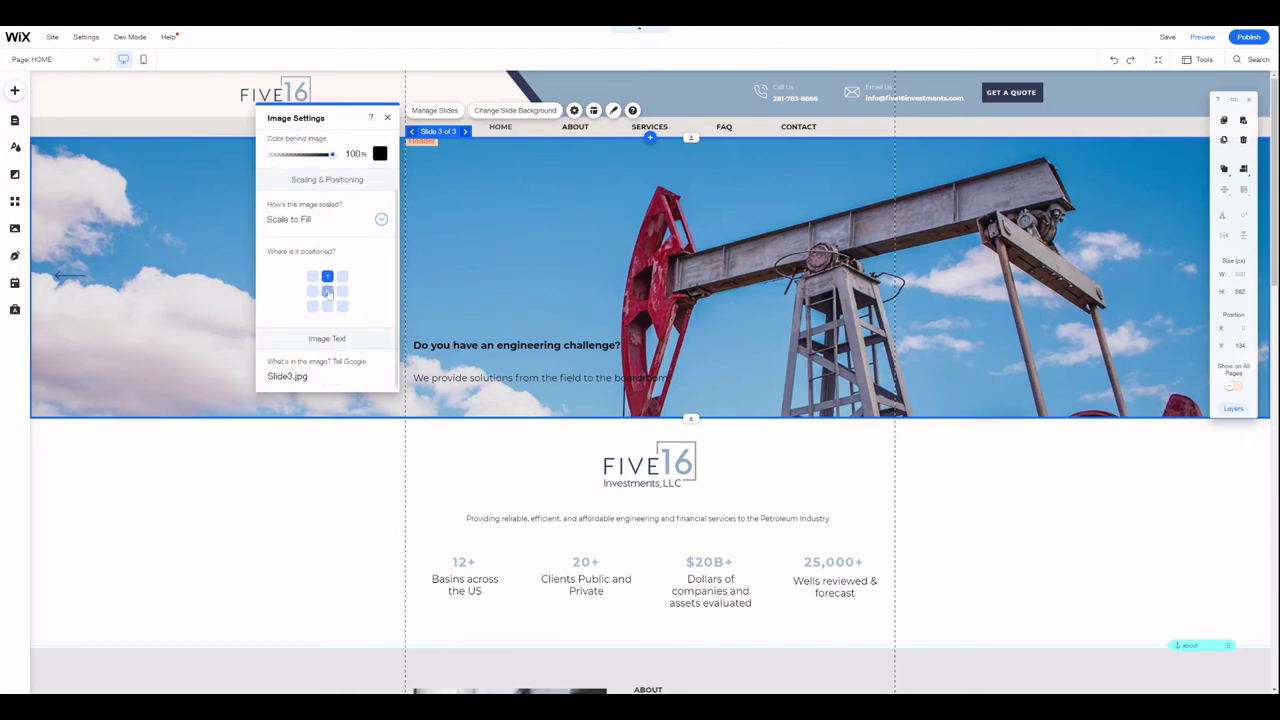
pyautogui.click(328, 292)
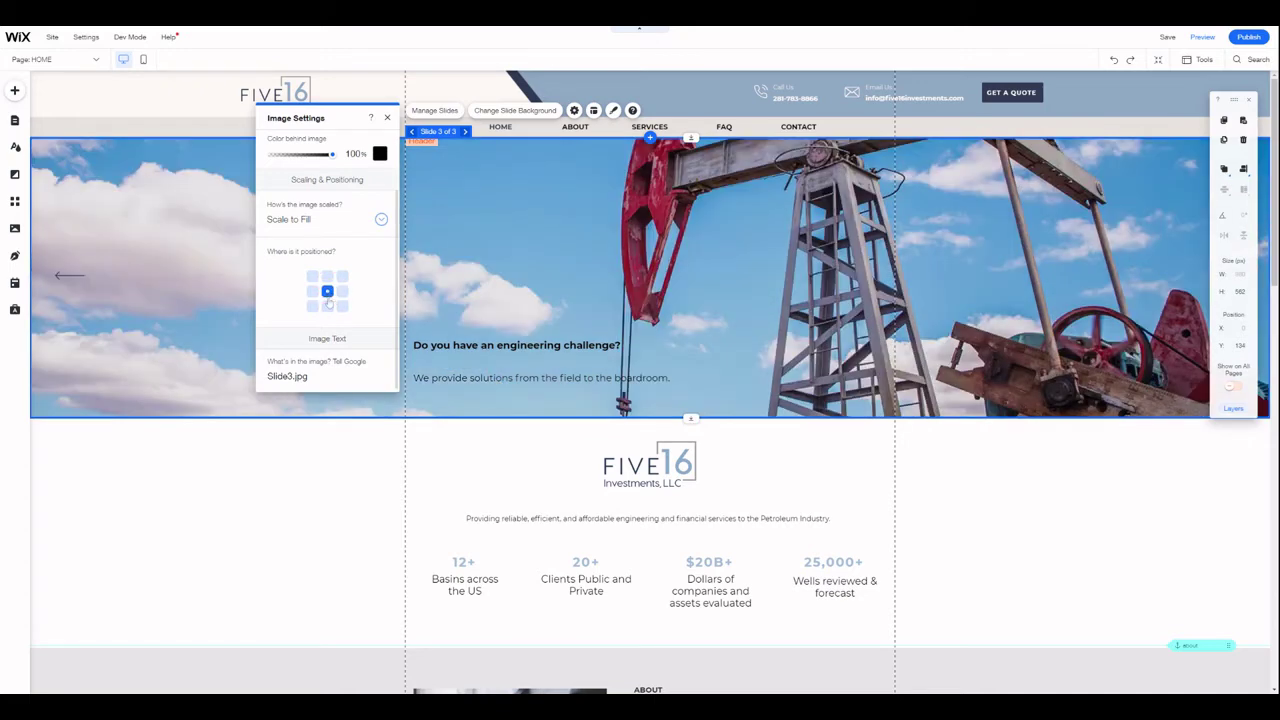
pyautogui.click(327, 306)
pyautogui.click(312, 306)
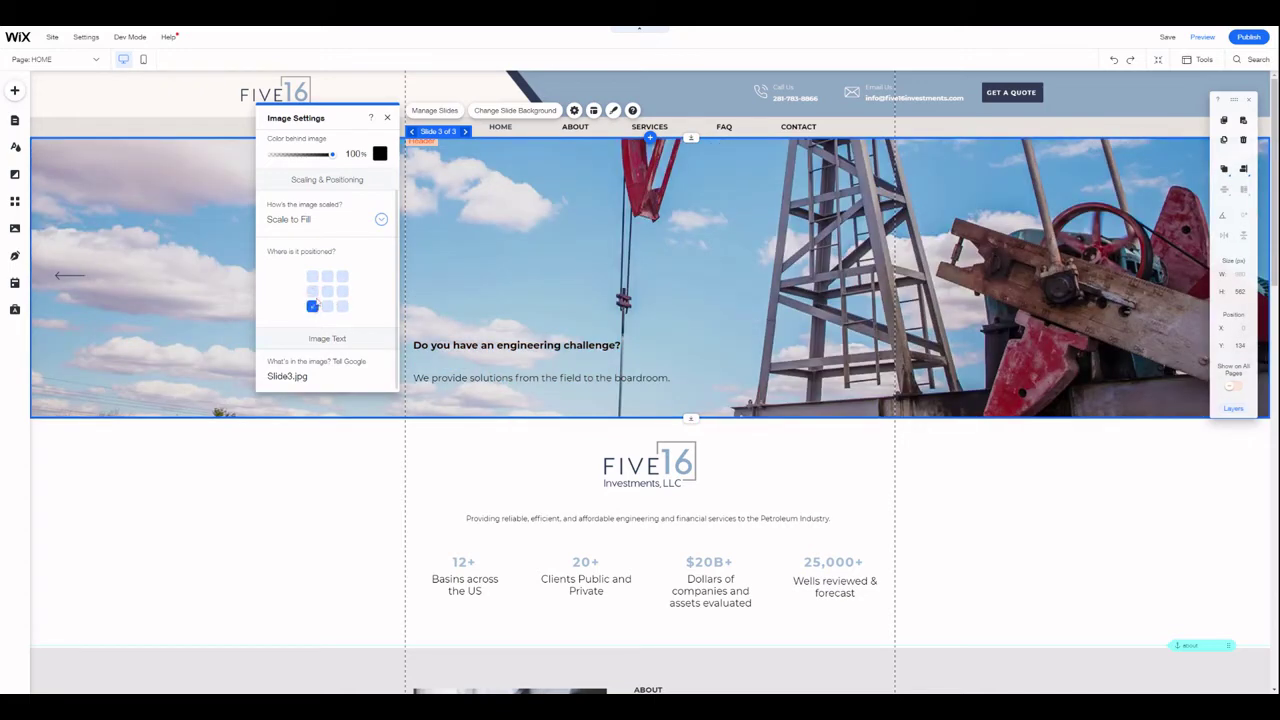
pyautogui.click(312, 291)
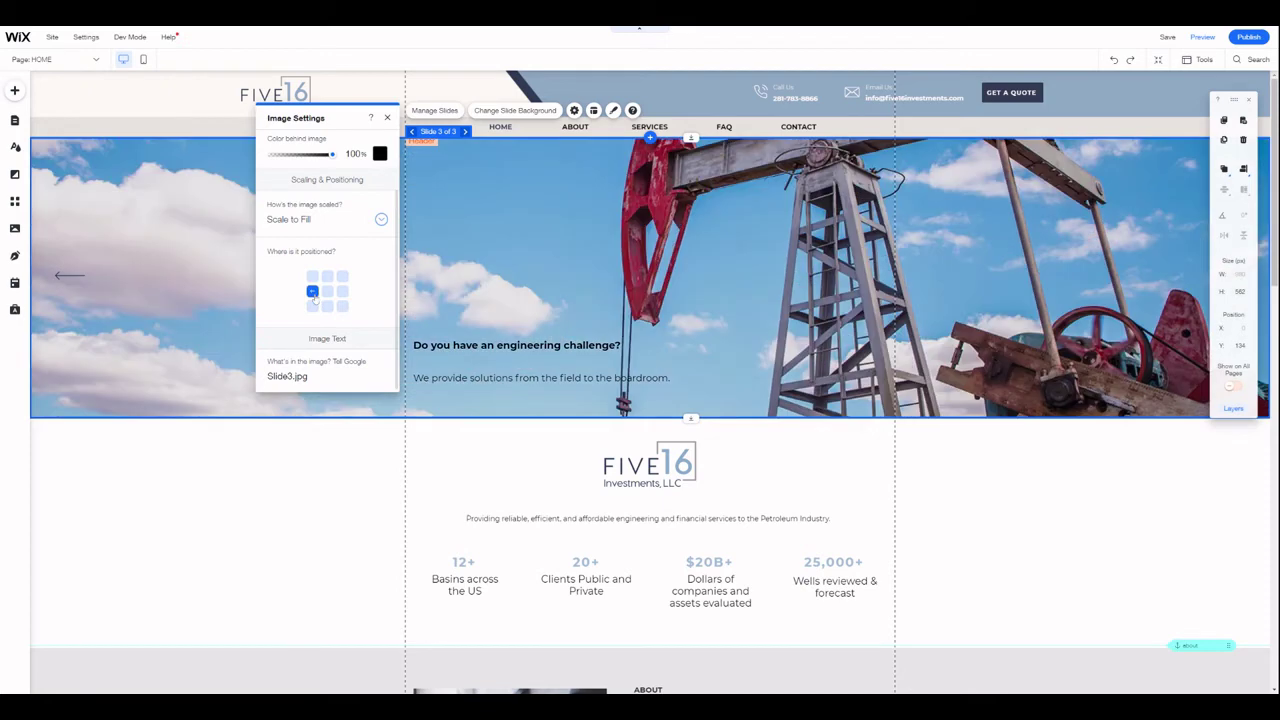
pyautogui.click(328, 292)
pyautogui.click(342, 291)
pyautogui.click(327, 276)
pyautogui.click(329, 306)
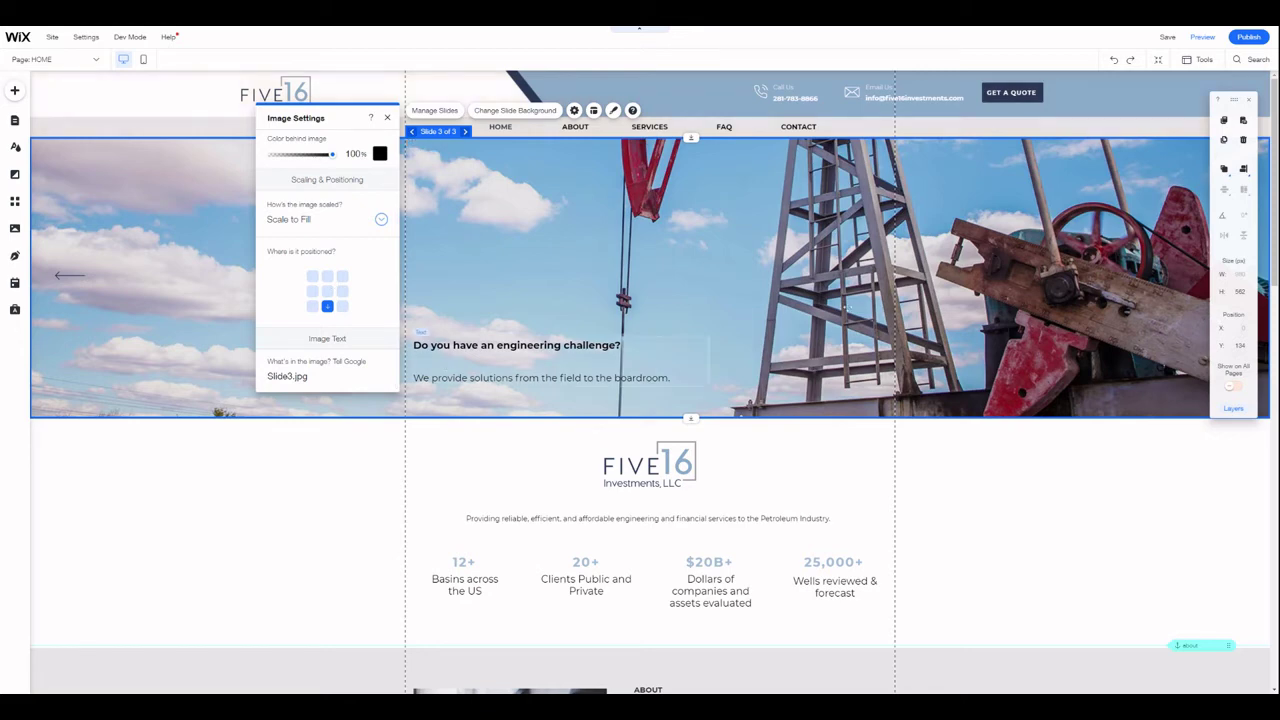
# Step: Show the slideshow's third slide in the mobile version and shorten the slideshow to a height of about 211 px
pyautogui.click(143, 60)
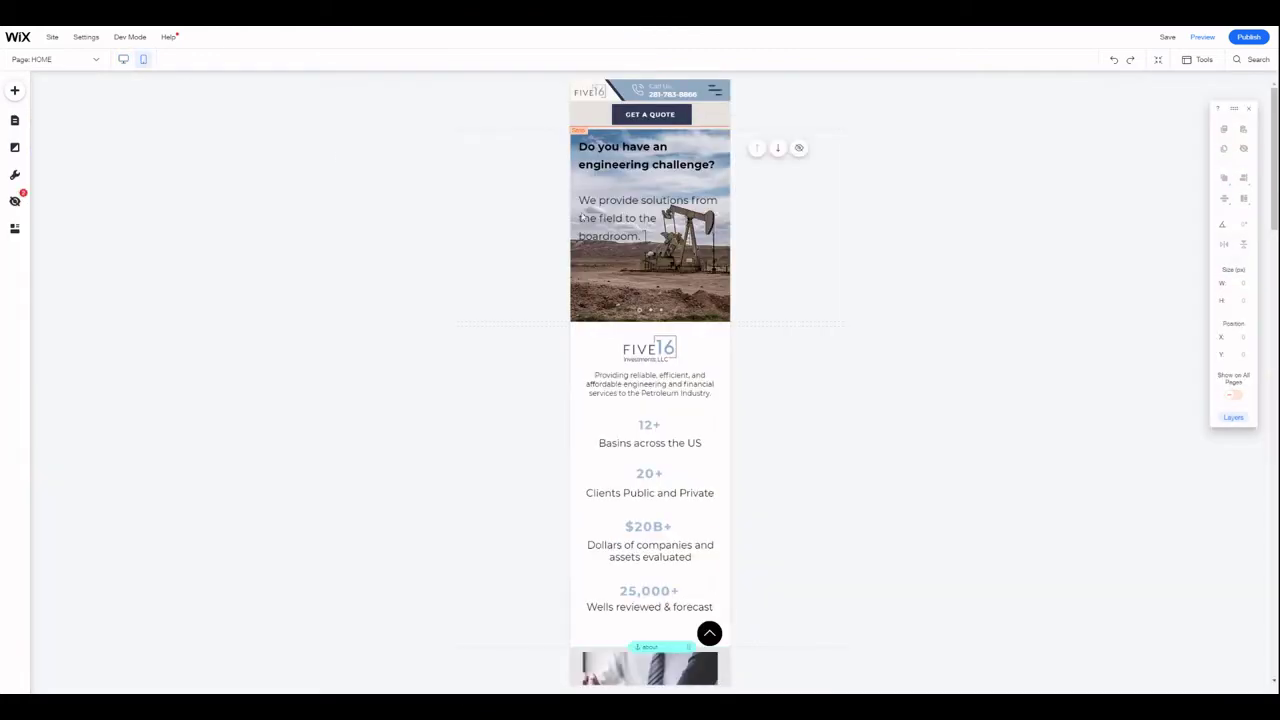
pyautogui.click(610, 272)
pyautogui.click(630, 125)
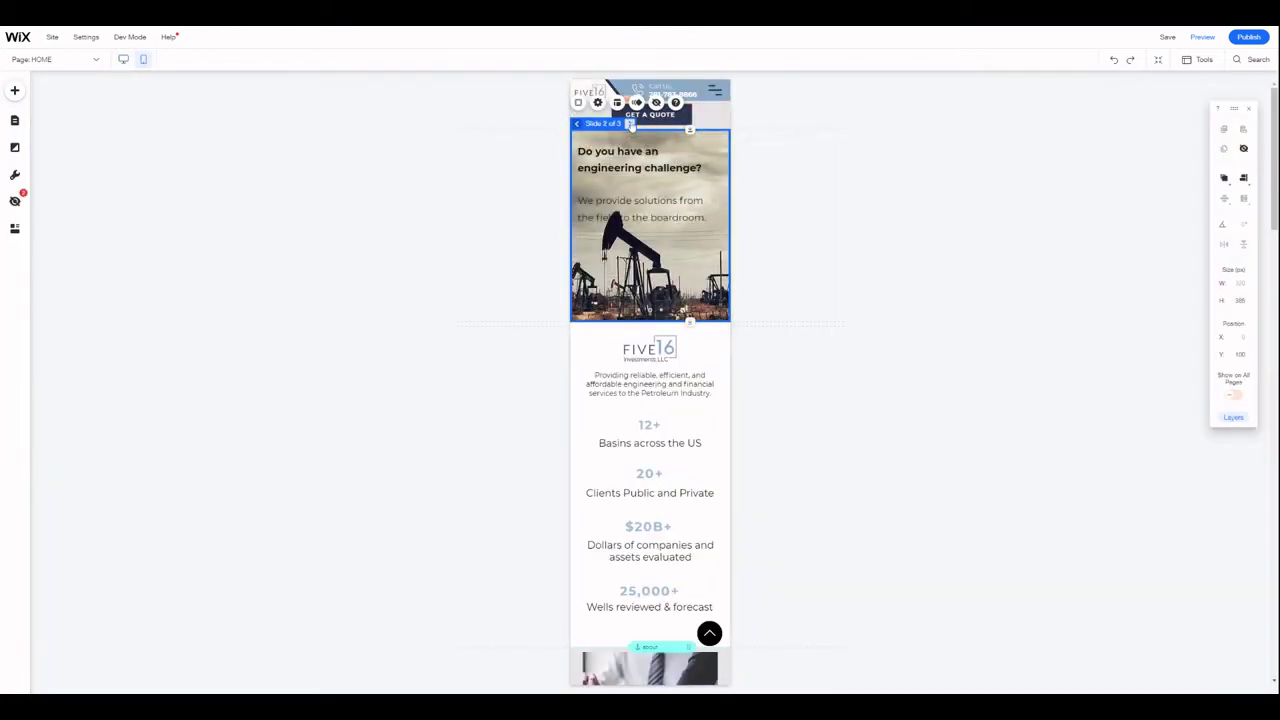
pyautogui.click(630, 124)
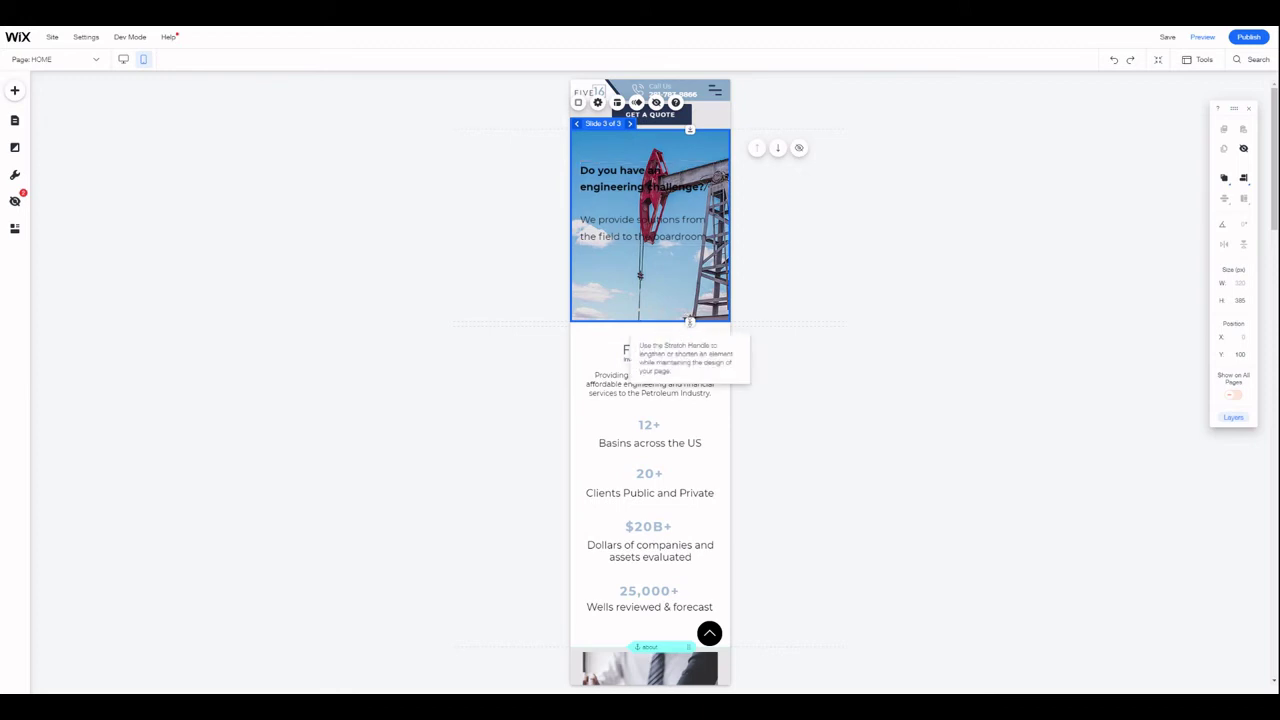
pyautogui.moveTo(689, 321); pyautogui.dragTo(678, 233)
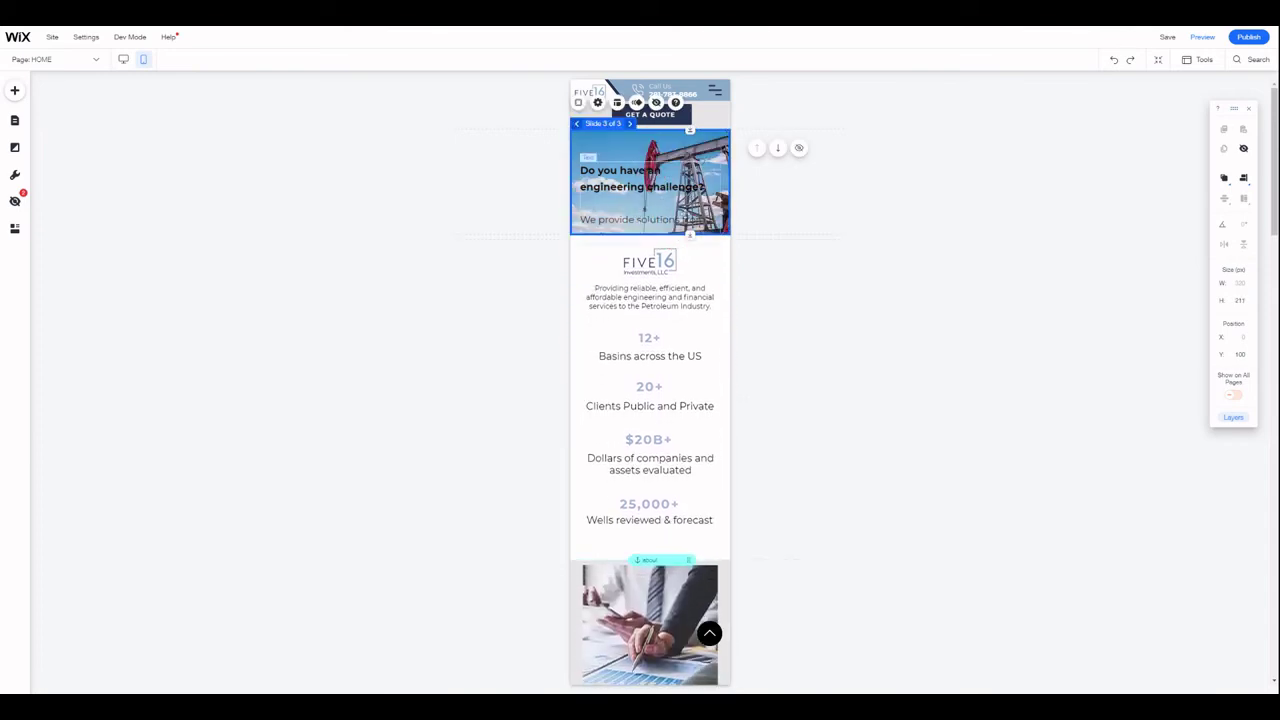
# Step: Try placing the mobile slideshow lower with its text above the image, and undo both moves
pyautogui.moveTo(690, 132); pyautogui.dragTo(688, 215)
pyautogui.moveTo(657, 258); pyautogui.dragTo(655, 150)
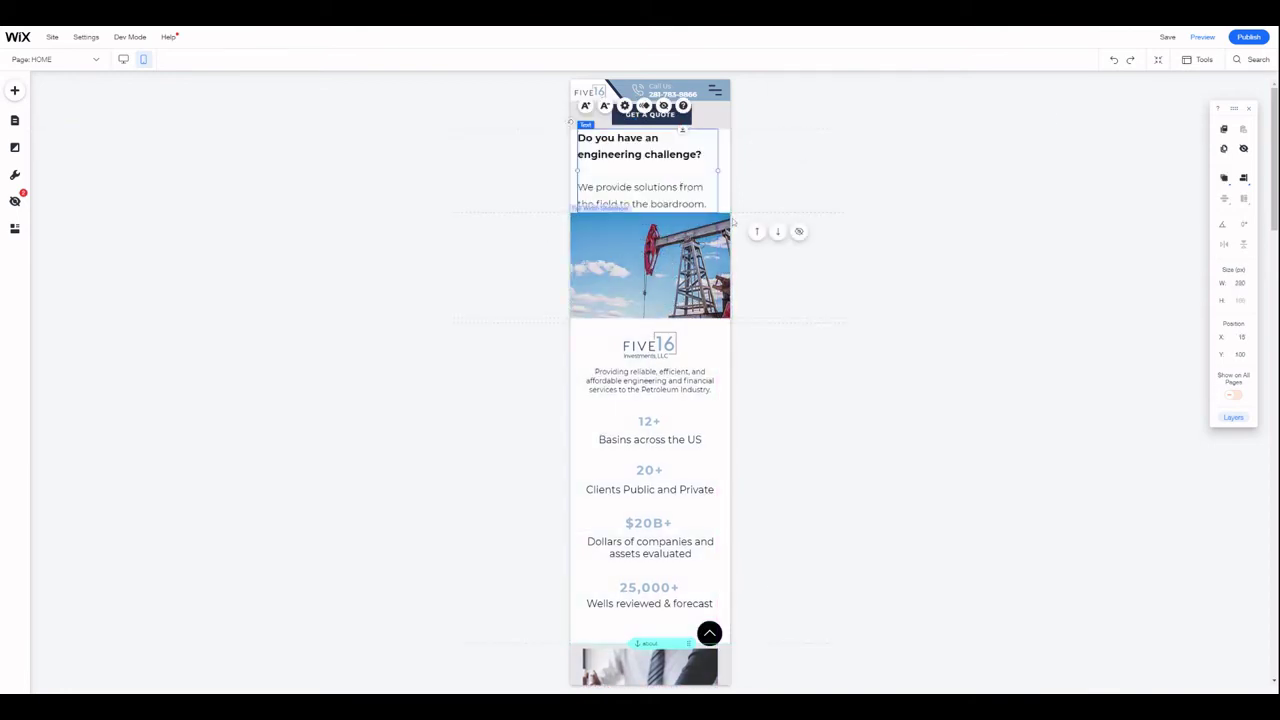
pyautogui.click(1114, 60)
pyautogui.click(1114, 60)
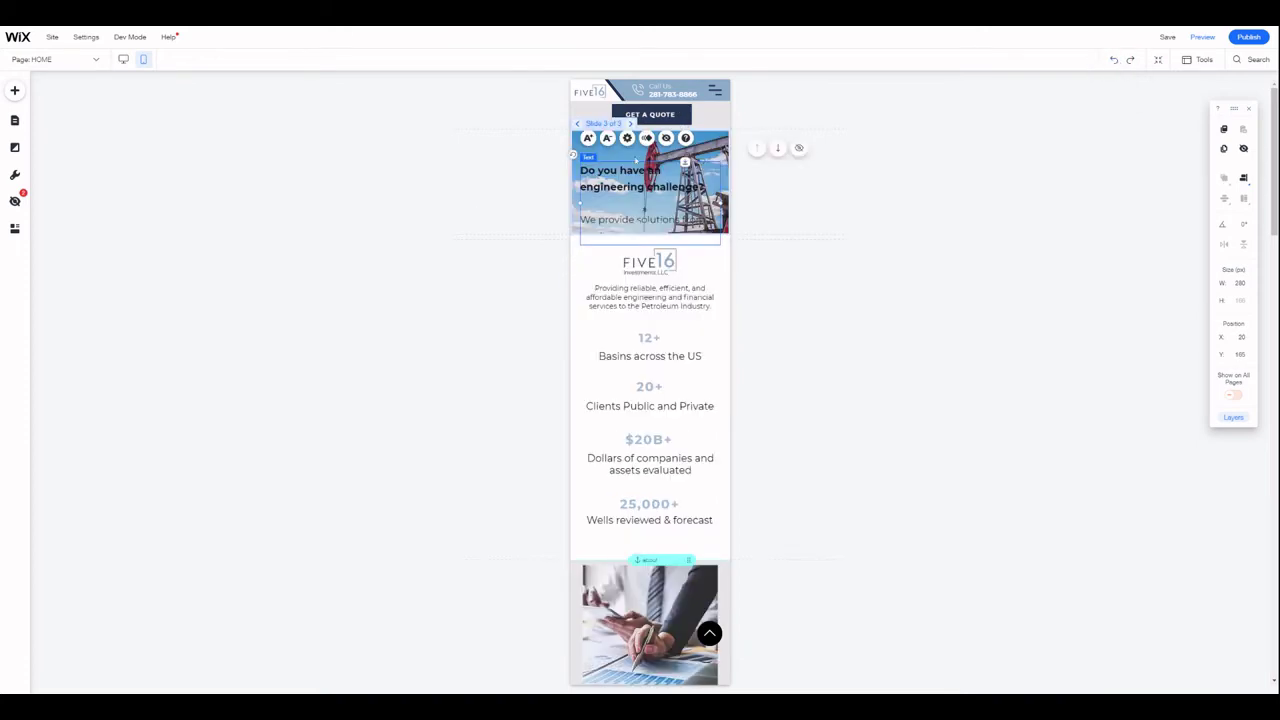
# Step: Examine the text, image, button, decorative, box, social and embed elements available to add to the mobile site, and the list of elements hidden on mobile
pyautogui.click(602, 156)
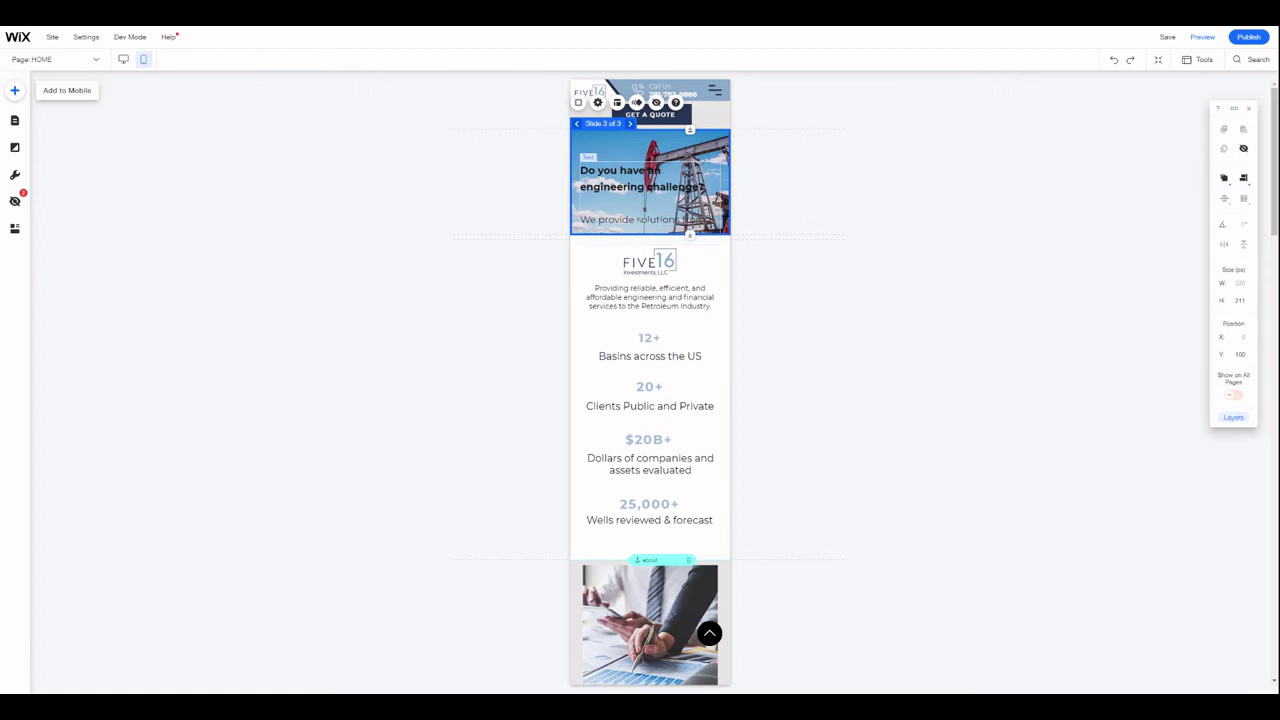
pyautogui.click(14, 91)
pyautogui.click(50, 112)
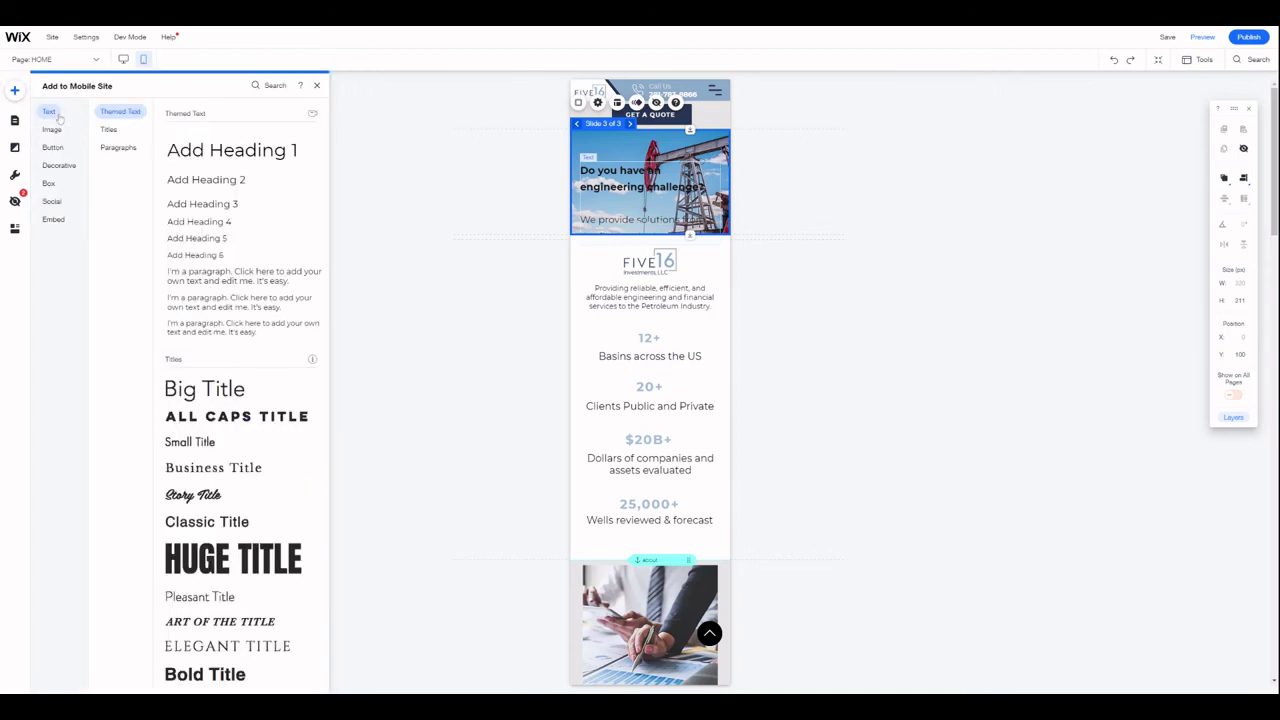
pyautogui.click(110, 130)
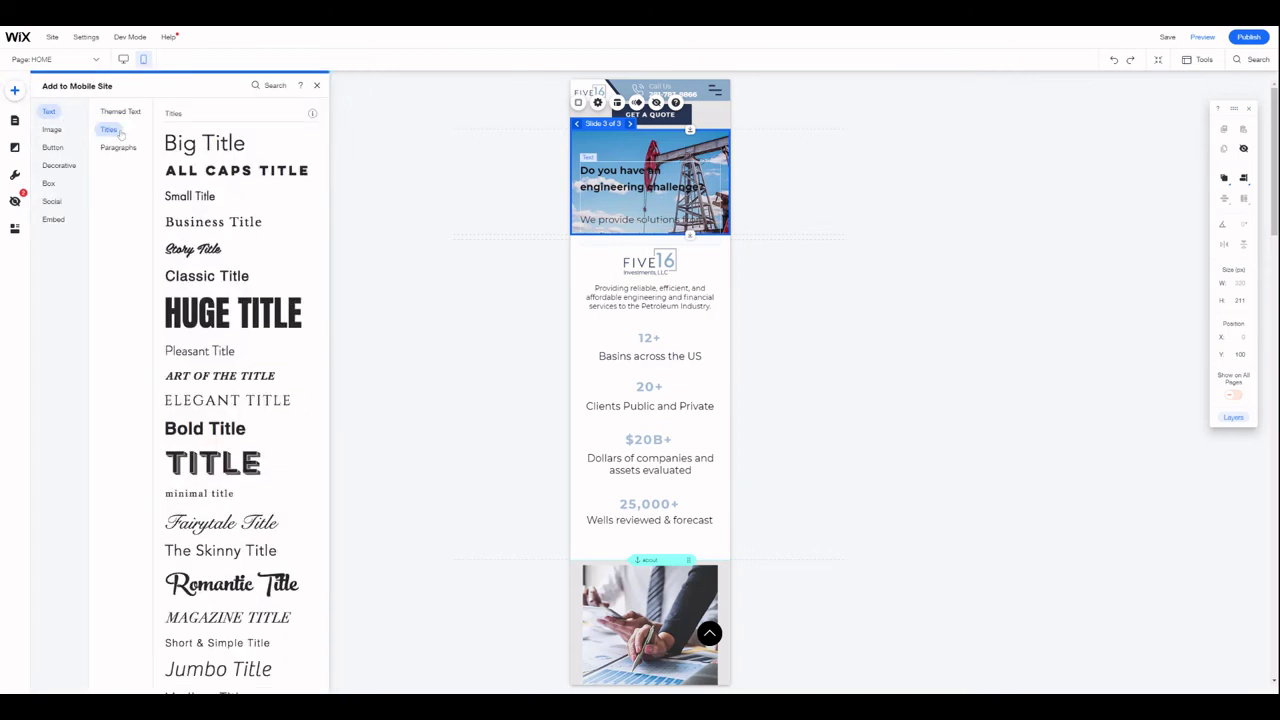
pyautogui.click(66, 131)
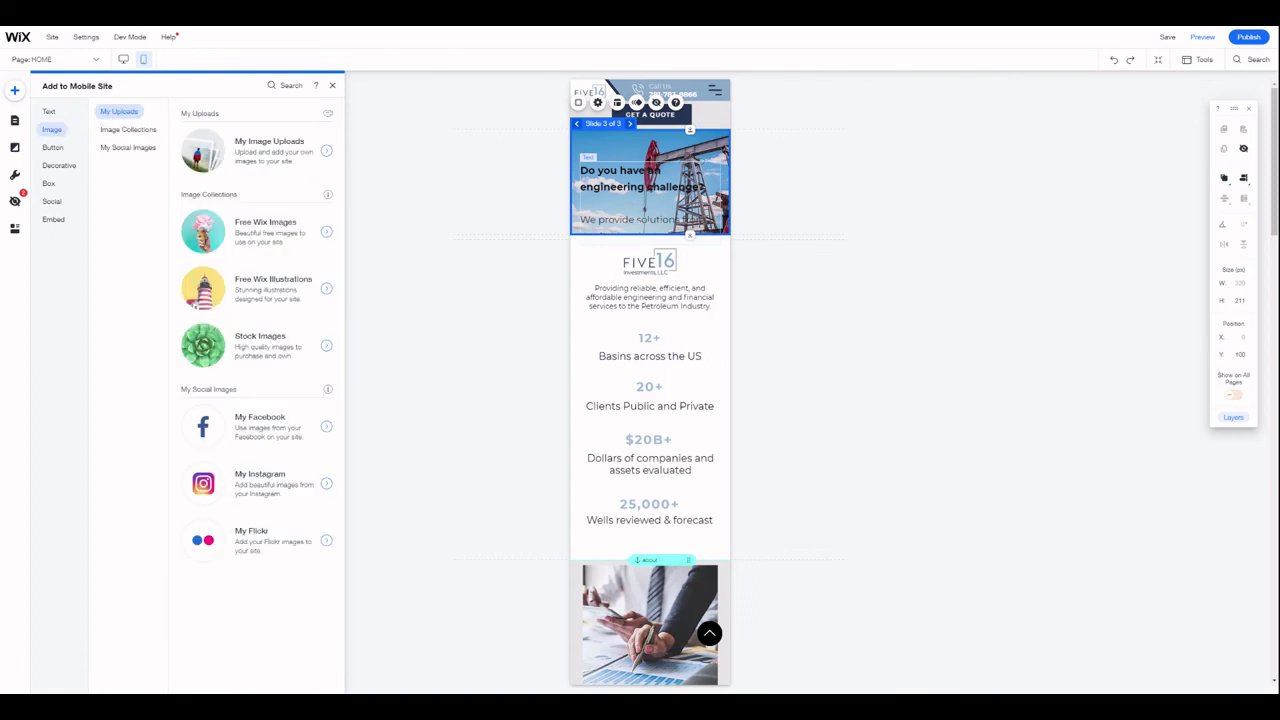
pyautogui.click(53, 147)
pyautogui.click(58, 165)
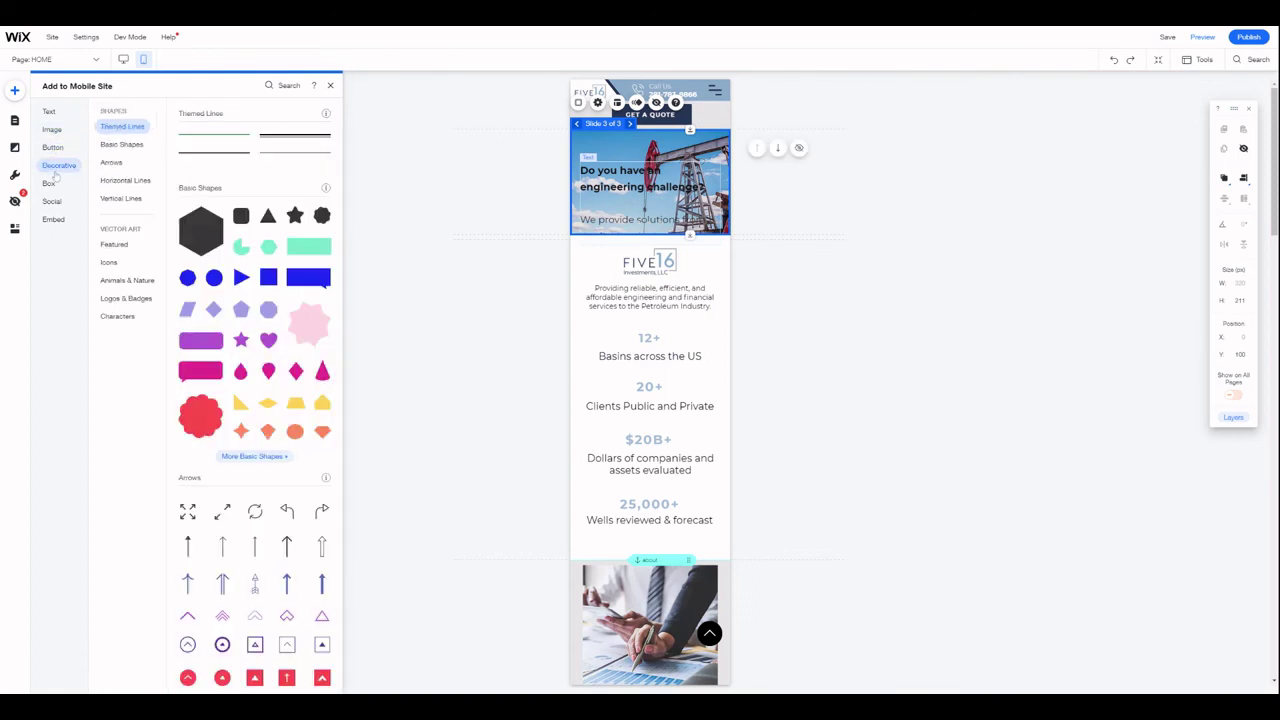
pyautogui.click(50, 183)
pyautogui.click(52, 201)
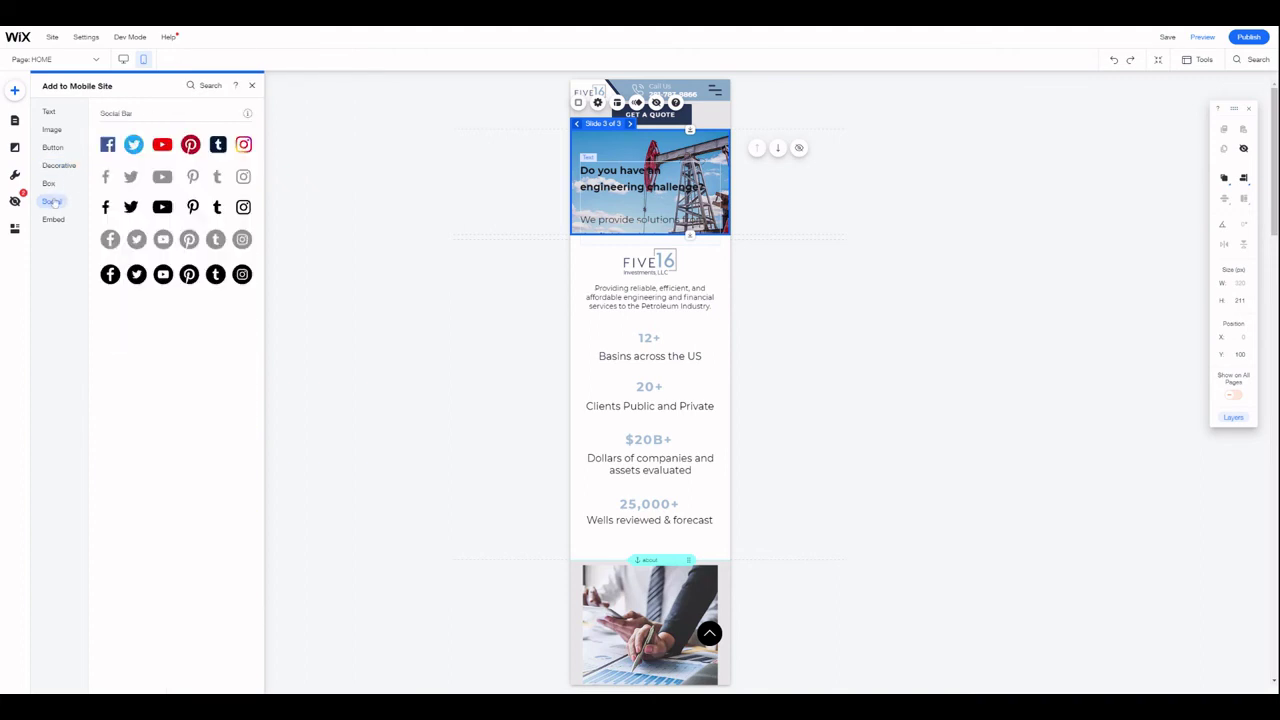
pyautogui.click(55, 221)
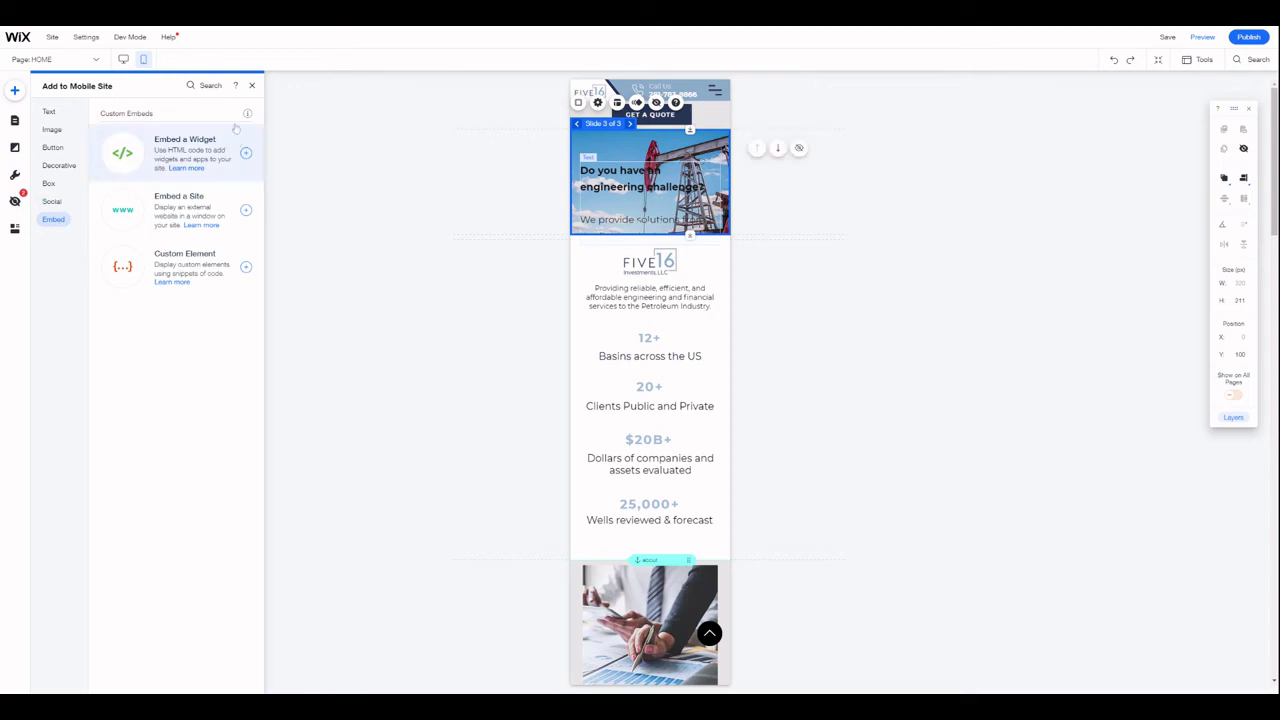
pyautogui.click(252, 85)
pyautogui.click(14, 200)
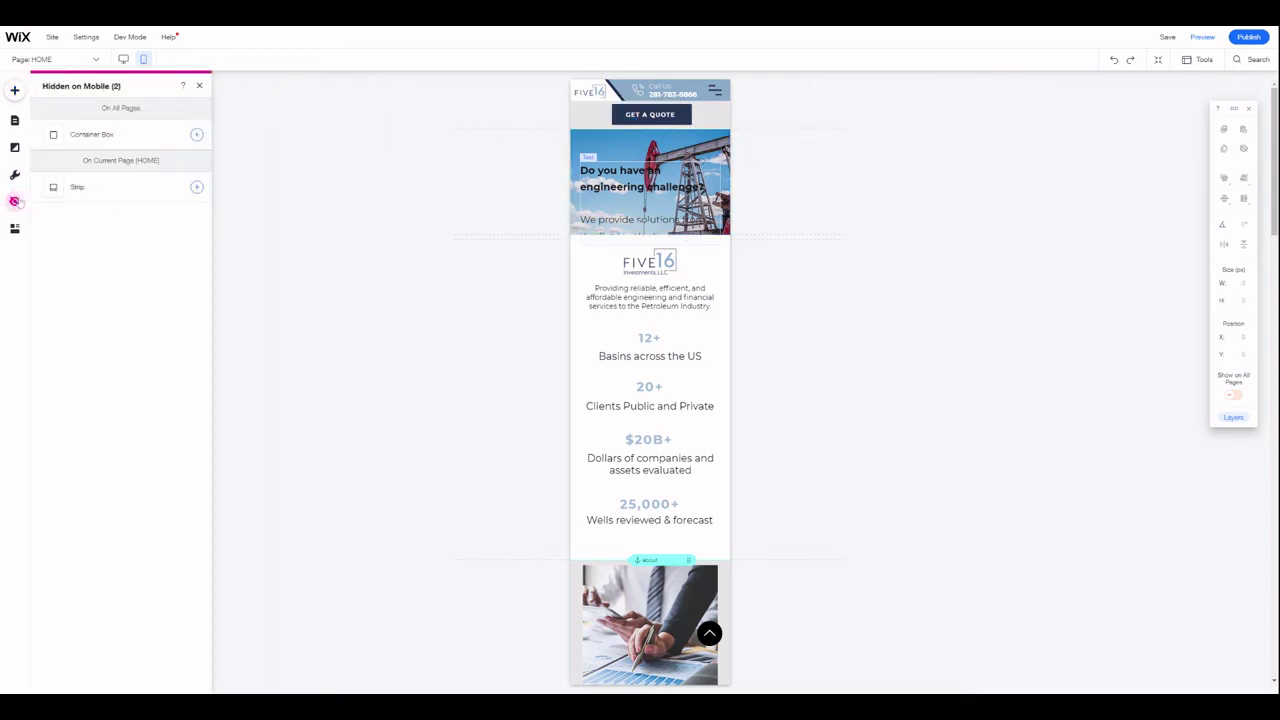
pyautogui.click(199, 86)
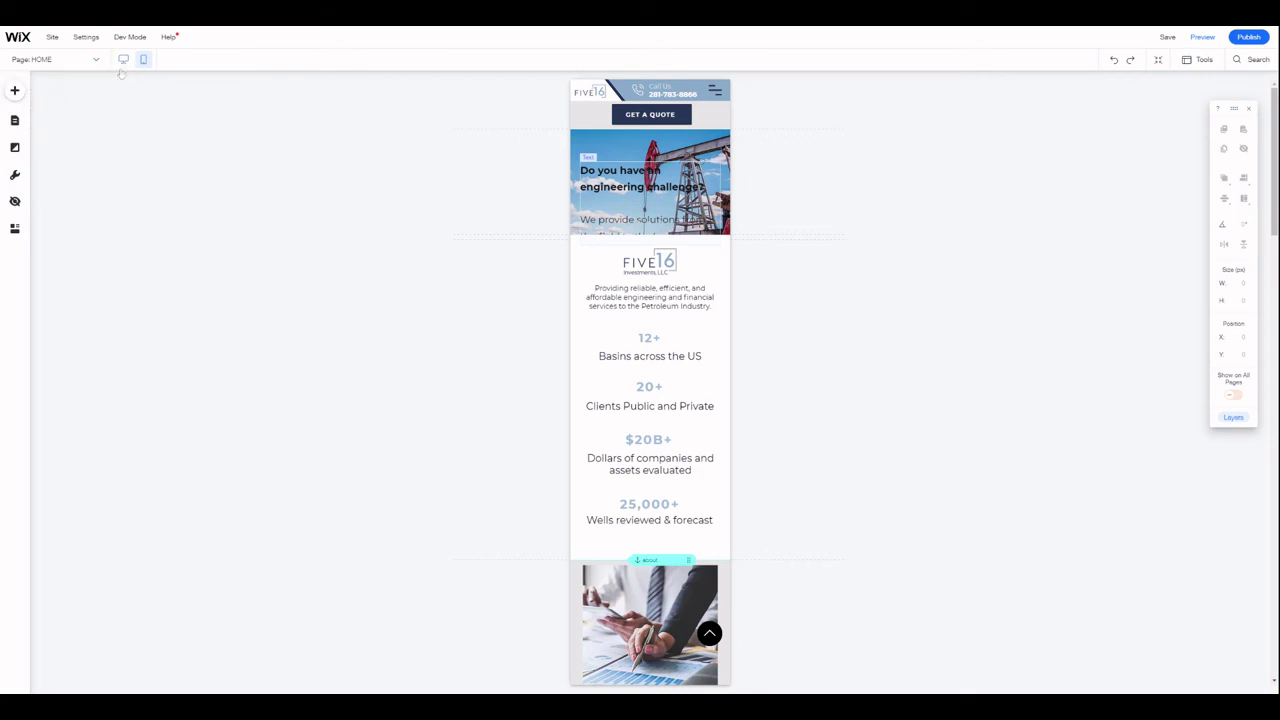
# Step: Return to the desktop version and examine the element categories available to add to the site, including the image options
pyautogui.click(123, 59)
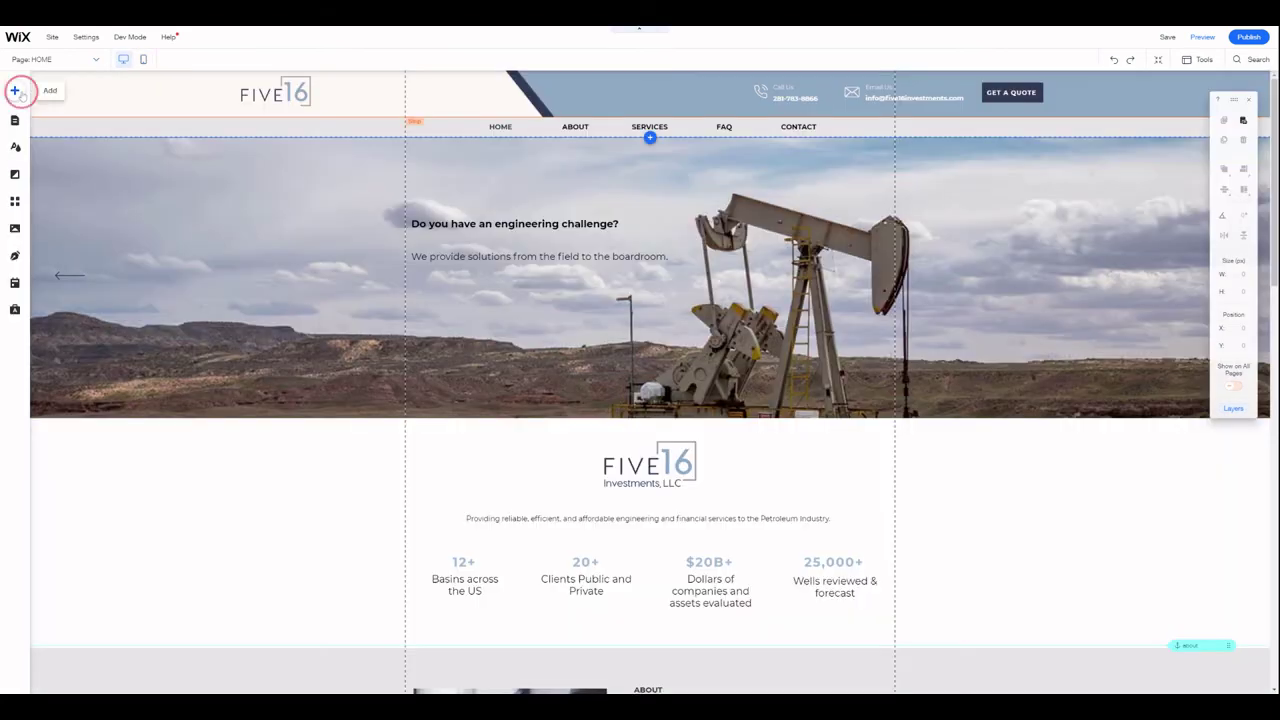
pyautogui.click(16, 91)
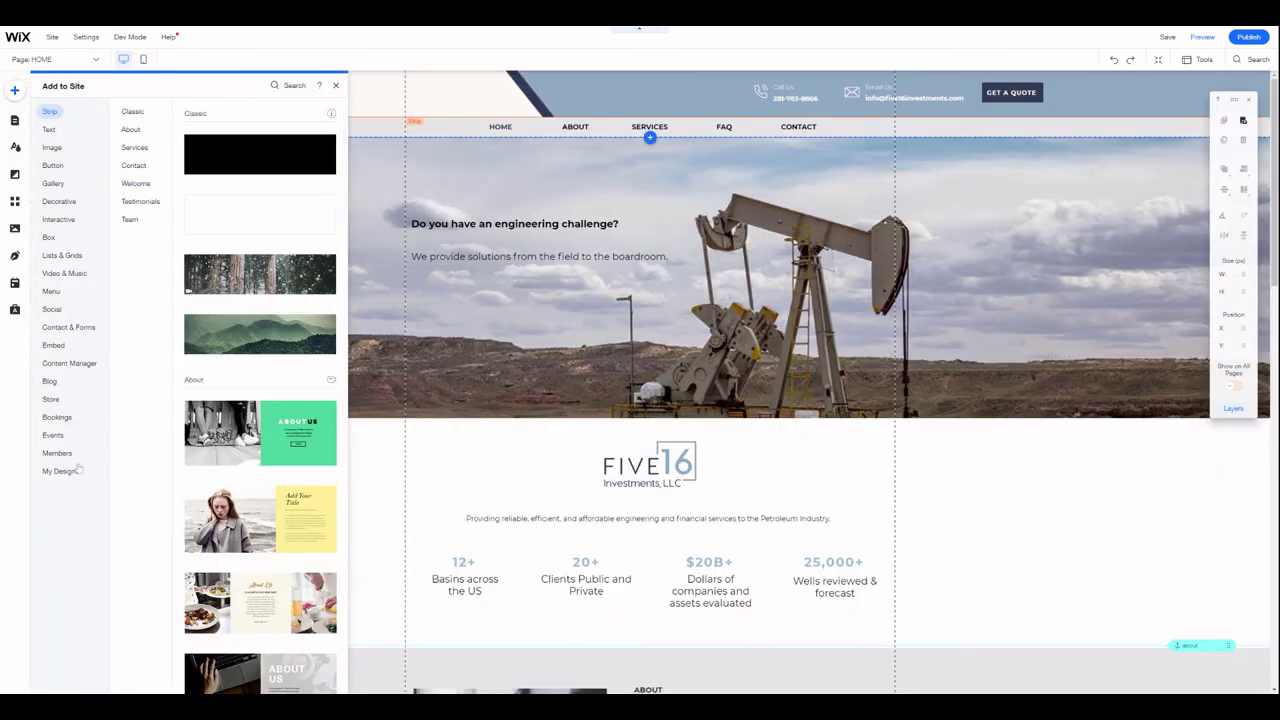
pyautogui.click(55, 147)
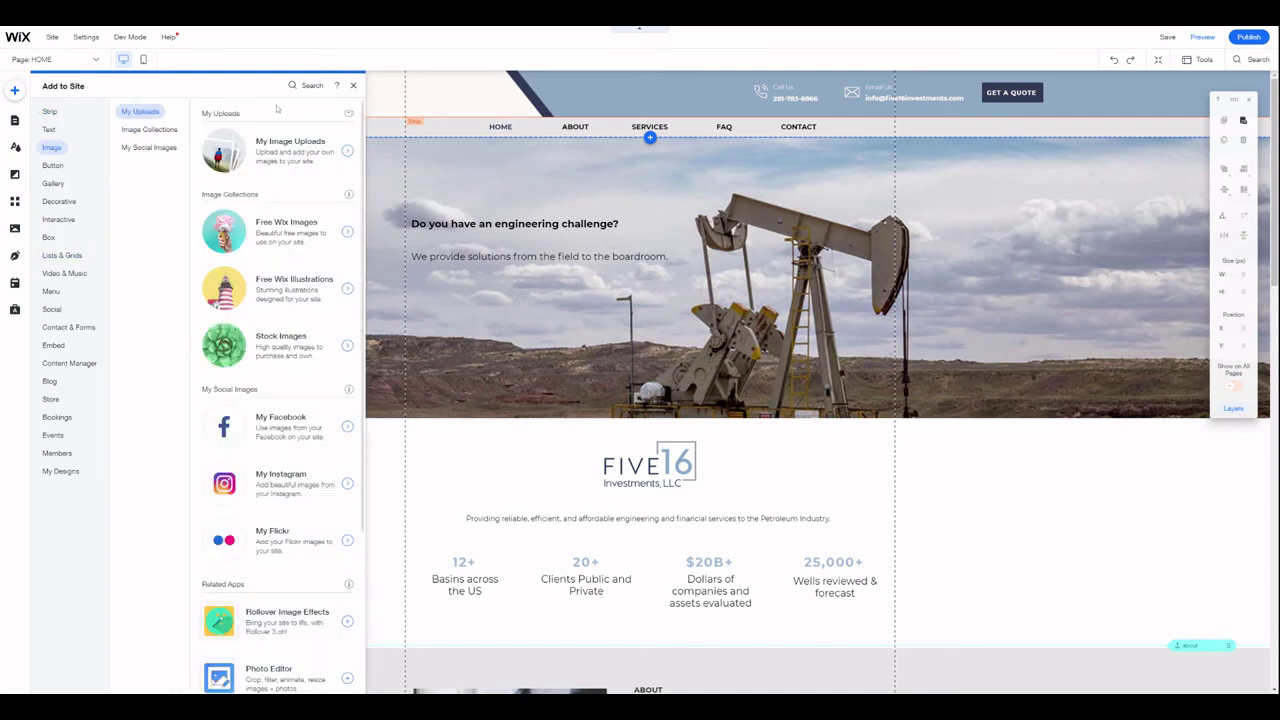
pyautogui.click(354, 87)
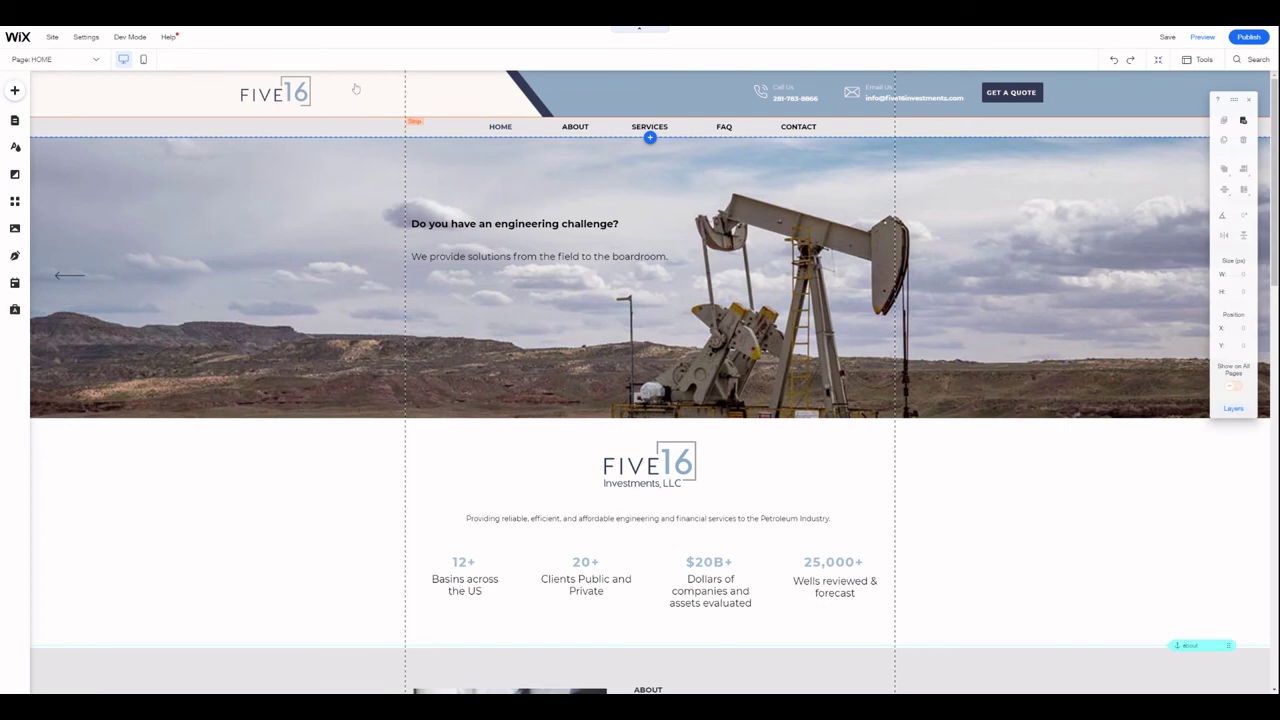